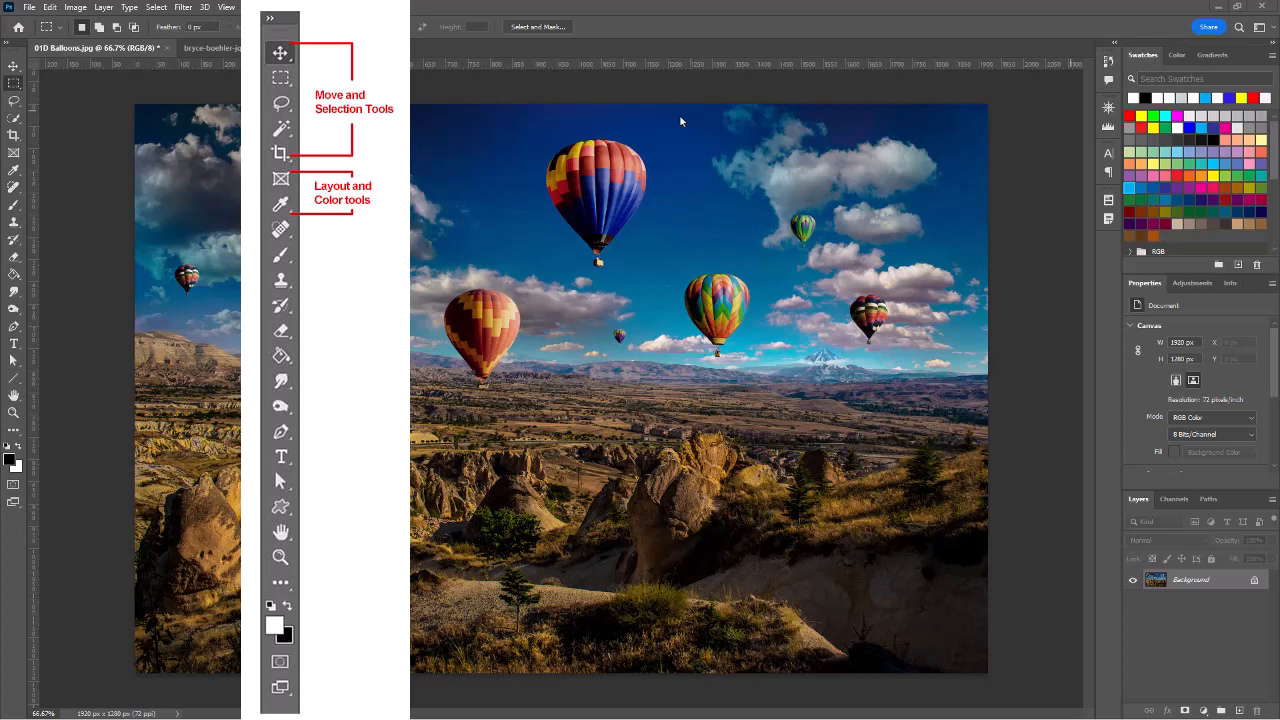
click(13, 100)
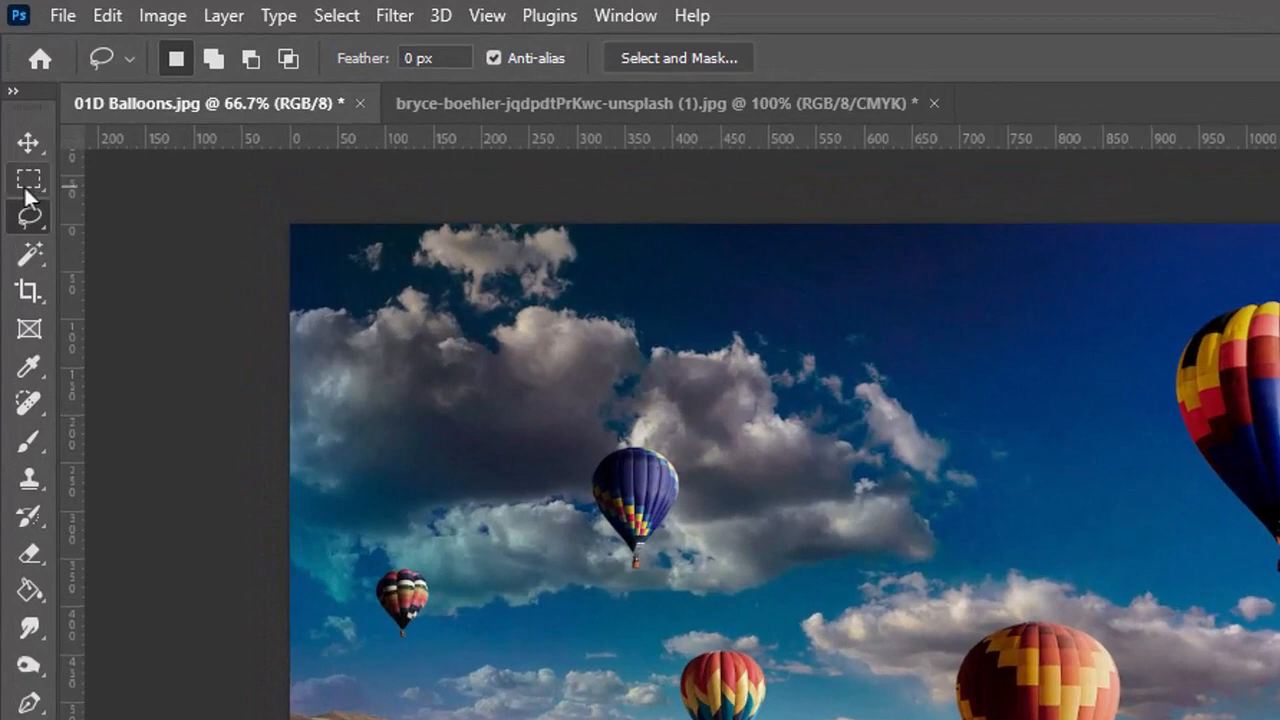
click(26, 182)
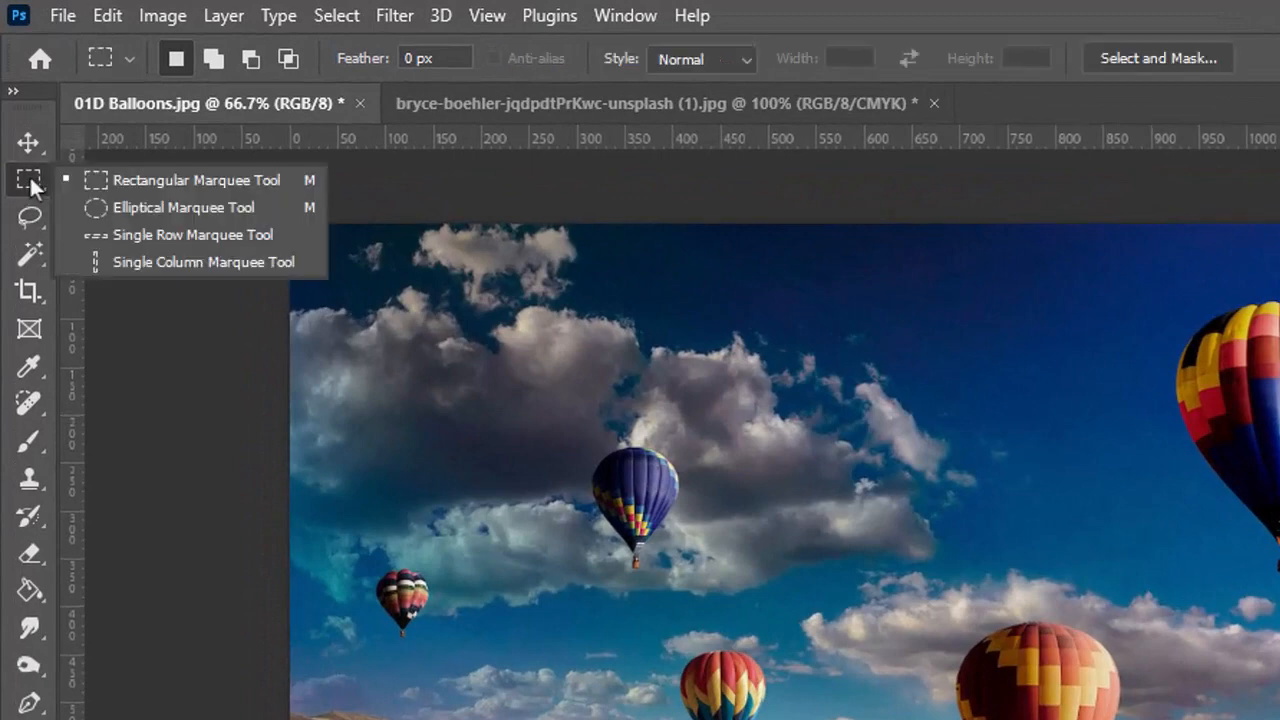
click(30, 222)
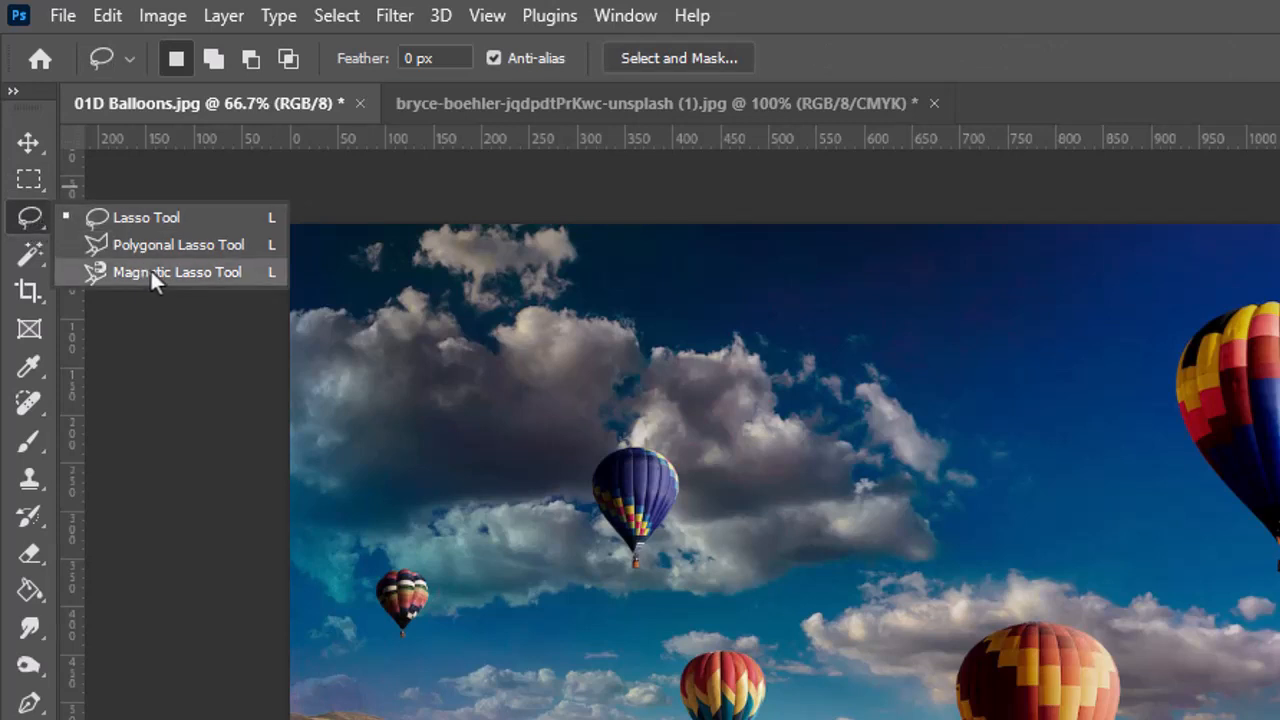
Choose the Magic Wand with a 3 by 3 Average sample size and a tolerance of 15.
click(27, 259)
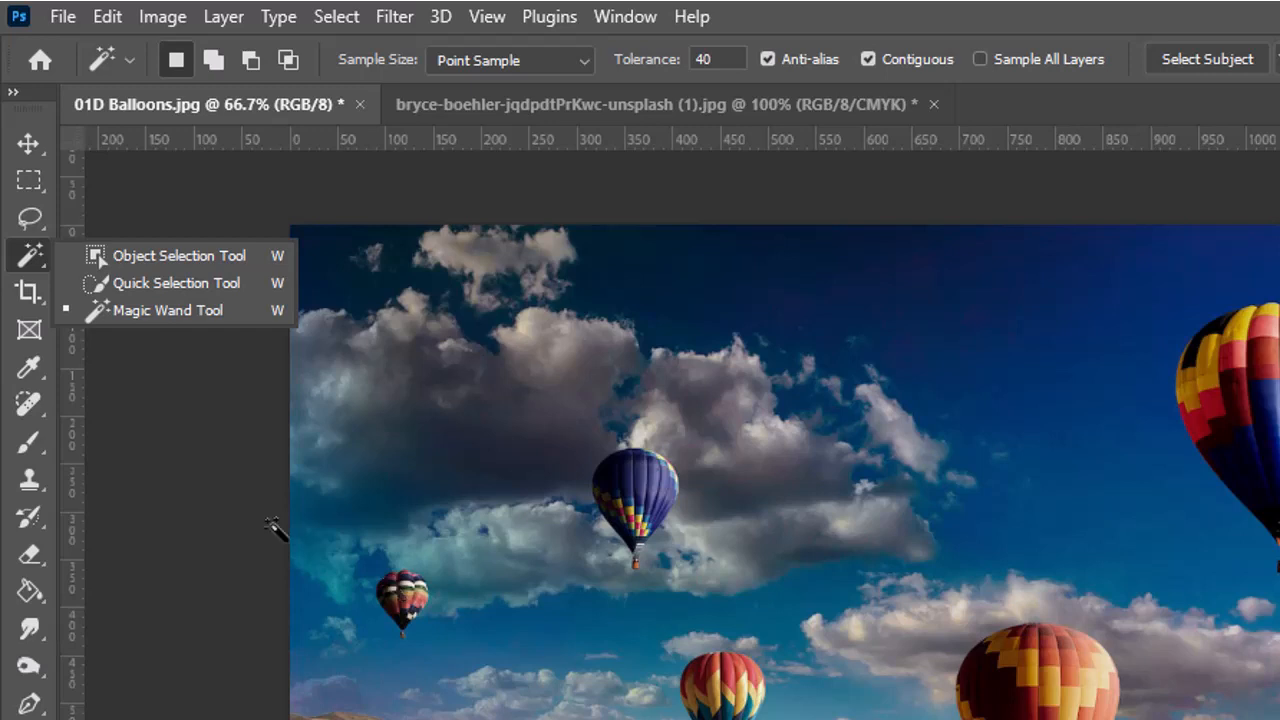
click(194, 310)
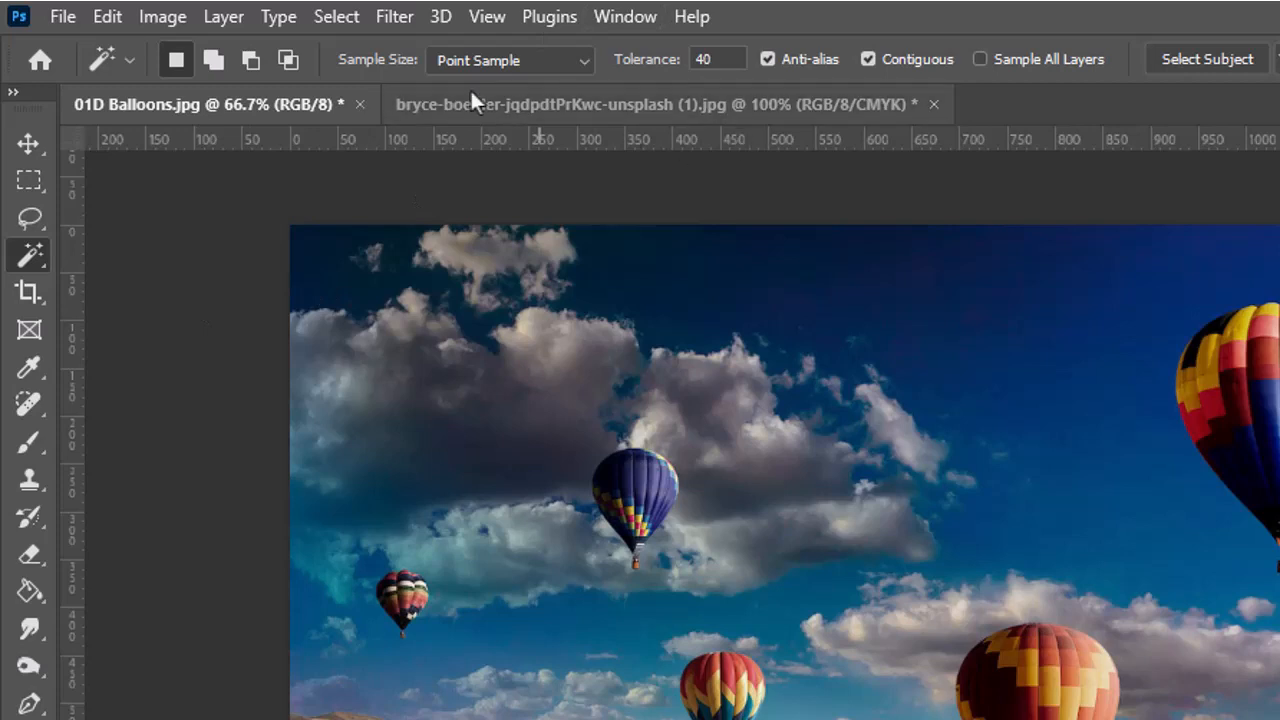
click(584, 59)
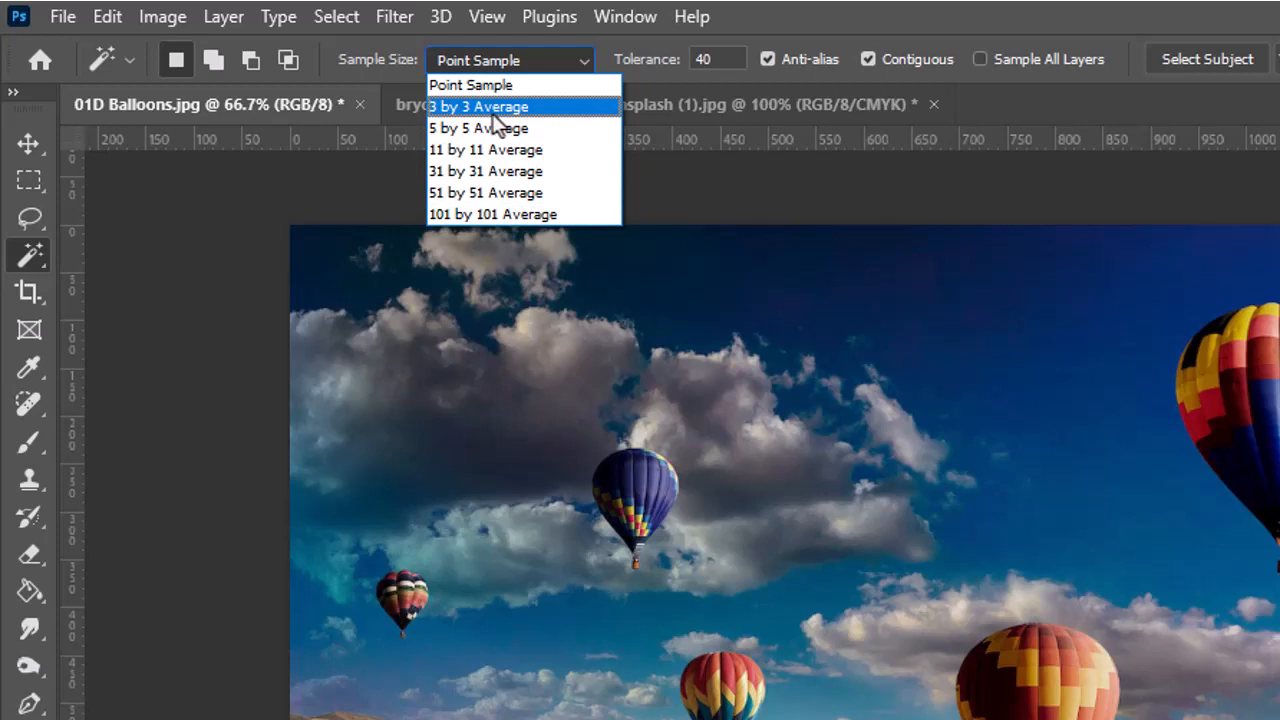
click(495, 110)
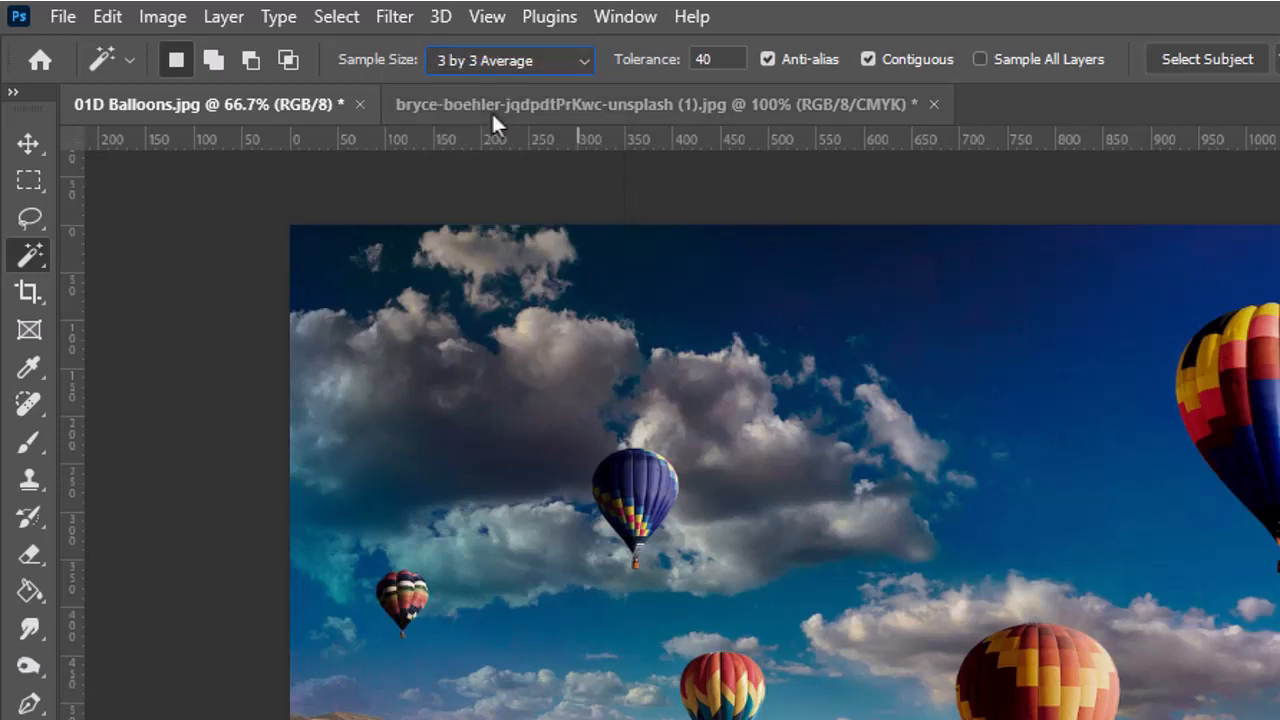
click(712, 60)
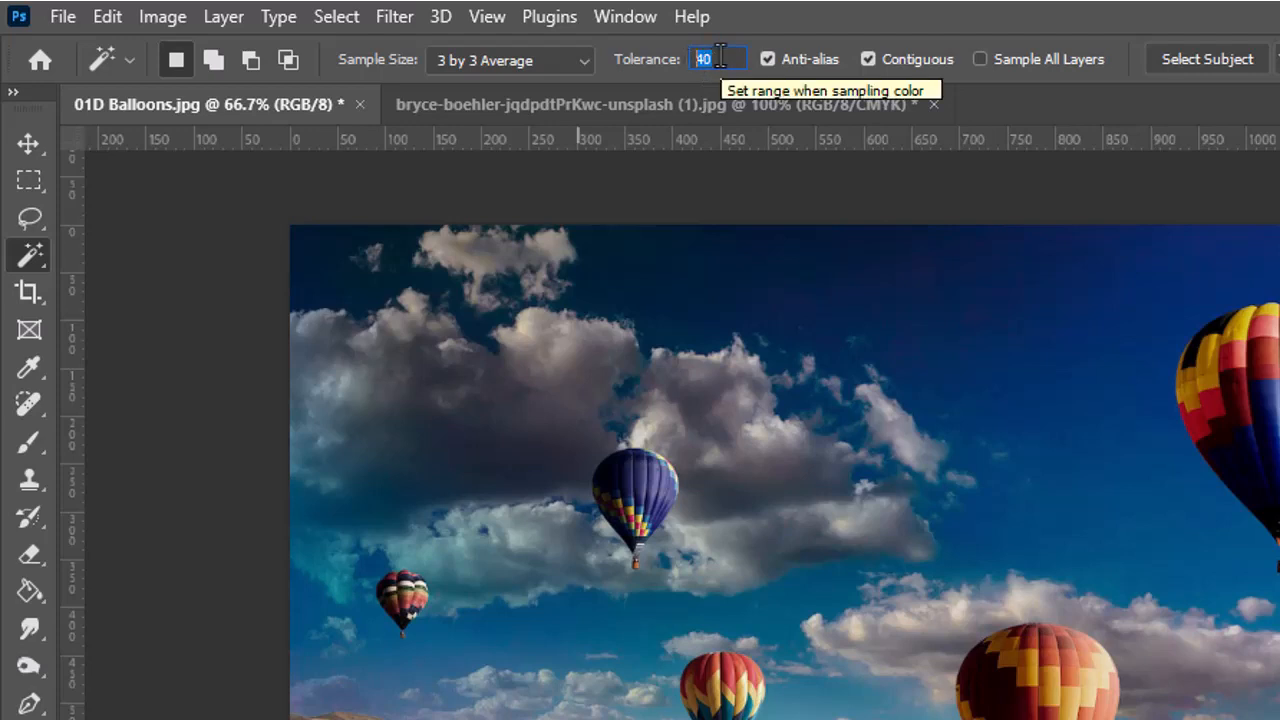
text(15)
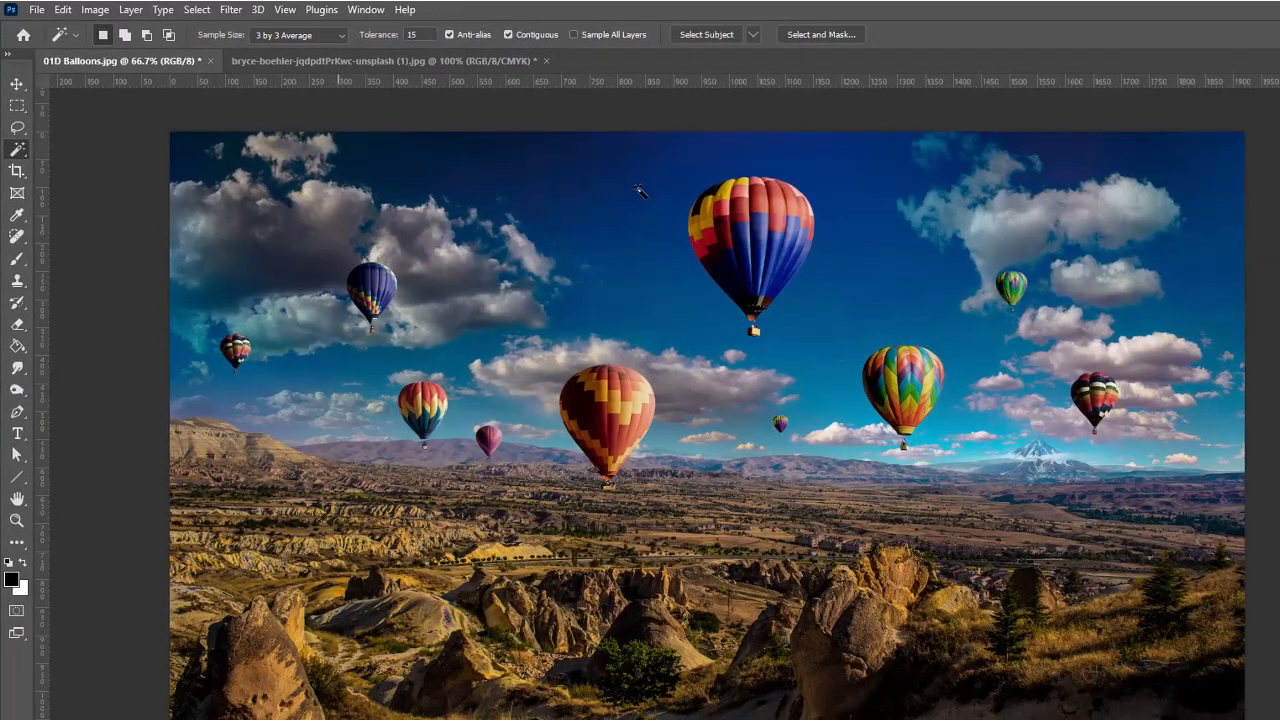
Try selecting the dark blue sky beside the large balloon with Contiguous on and with it off, clearing each selection.
click(640, 190)
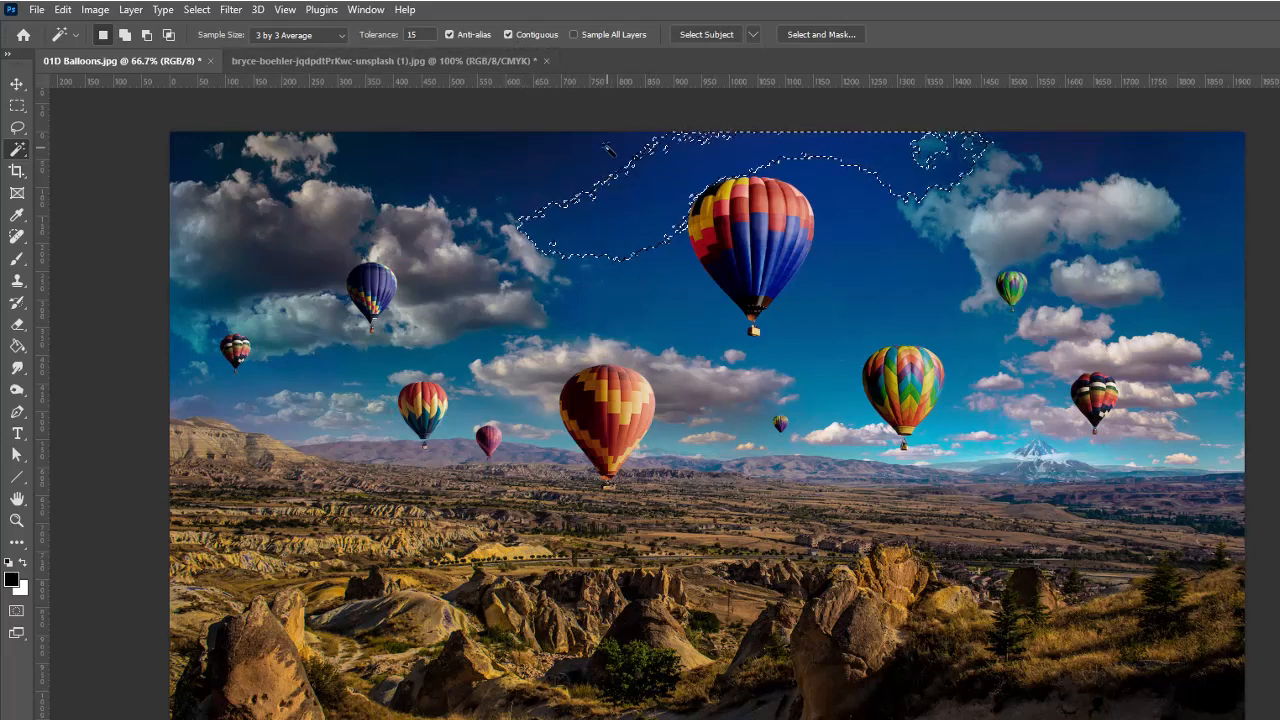
key(ctrl+d)
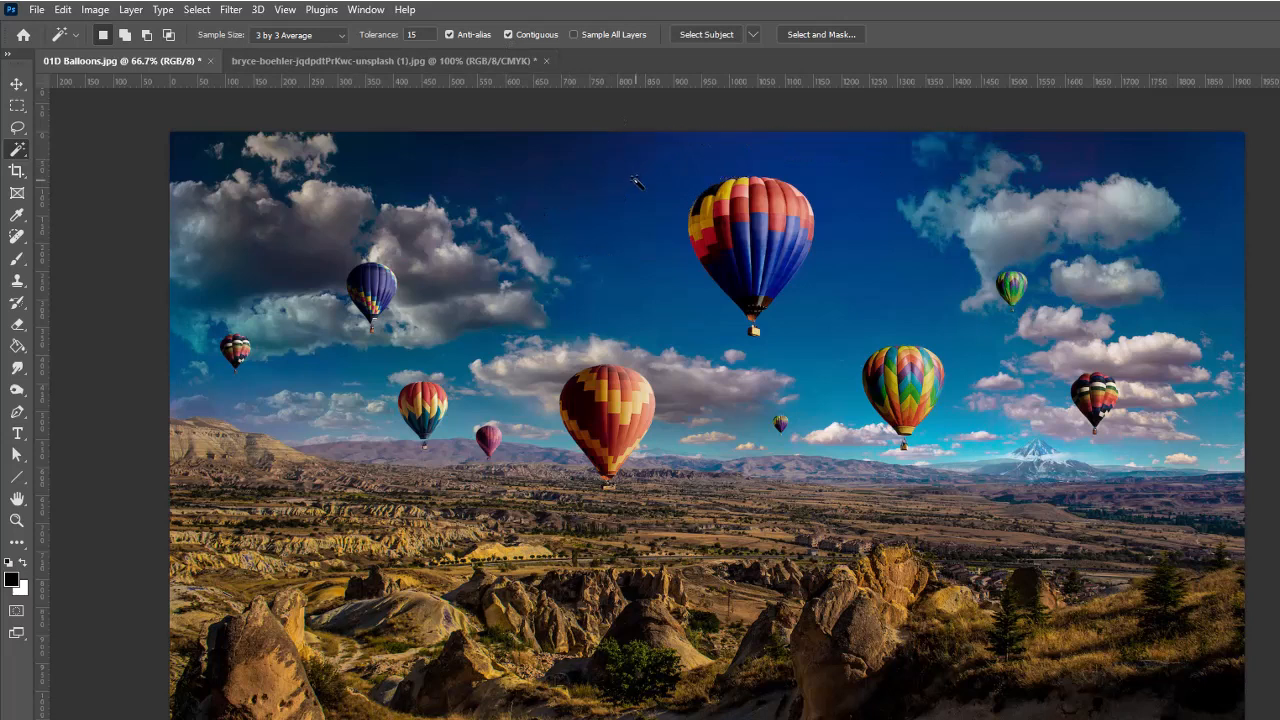
click(508, 35)
click(630, 187)
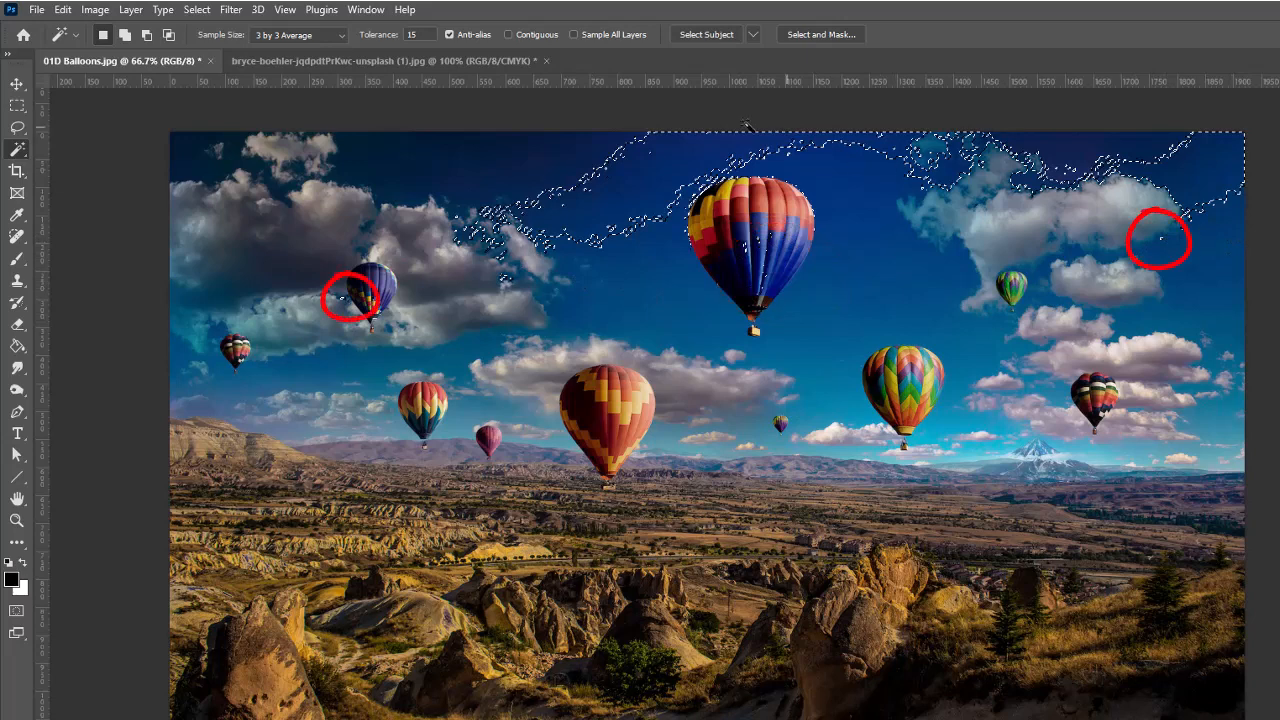
key(ctrl+d)
click(510, 35)
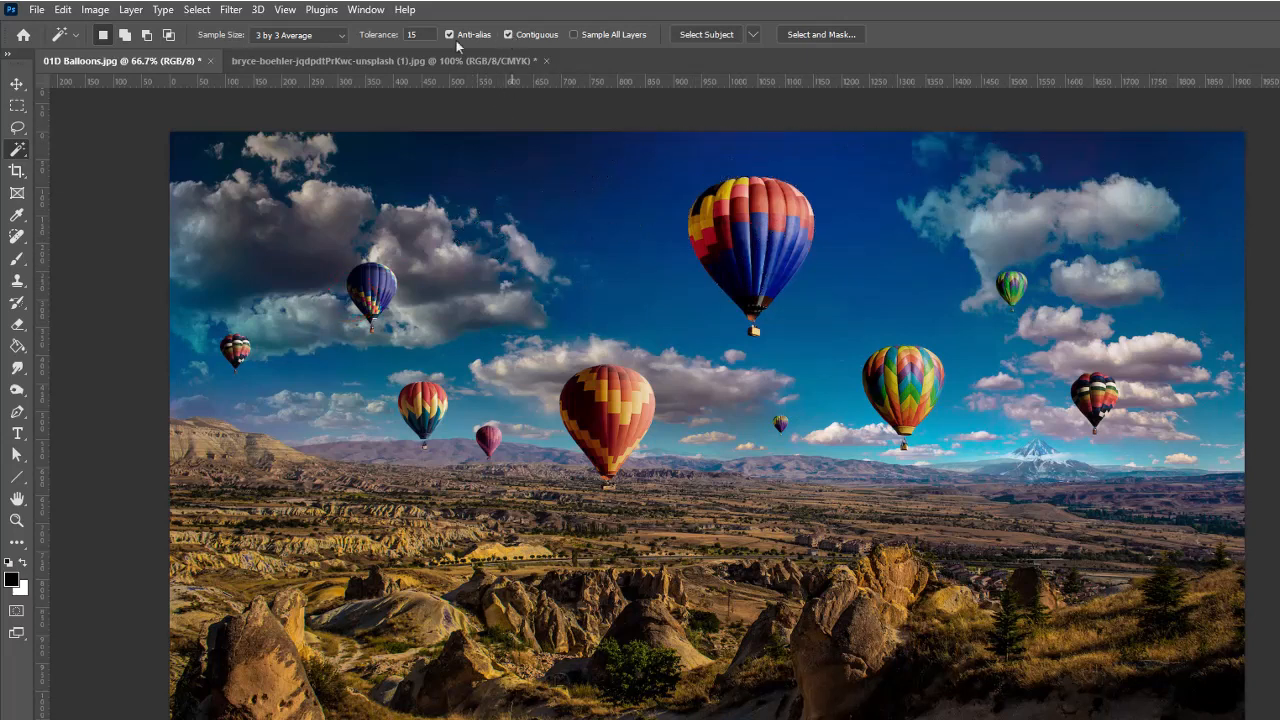
Set the tolerance to 40 and select the blue sky, adding the lower sky and the area near the horizon.
click(430, 36)
click(614, 196)
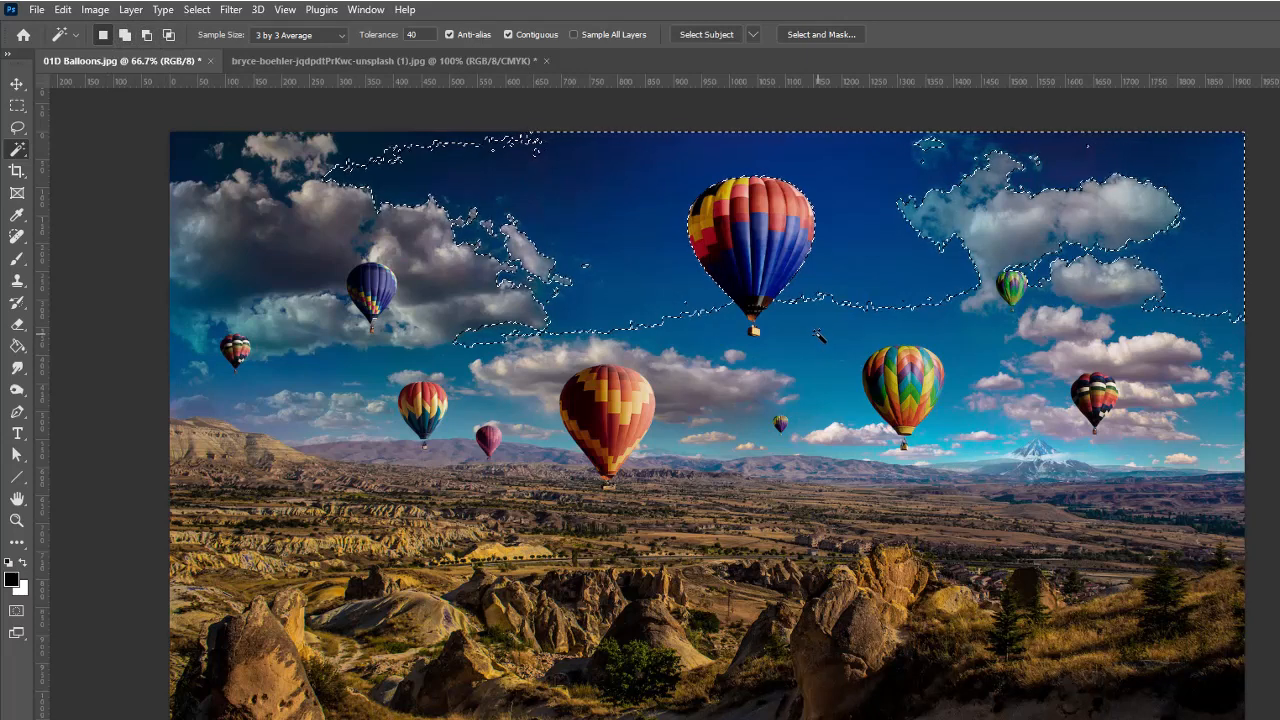
click(125, 34)
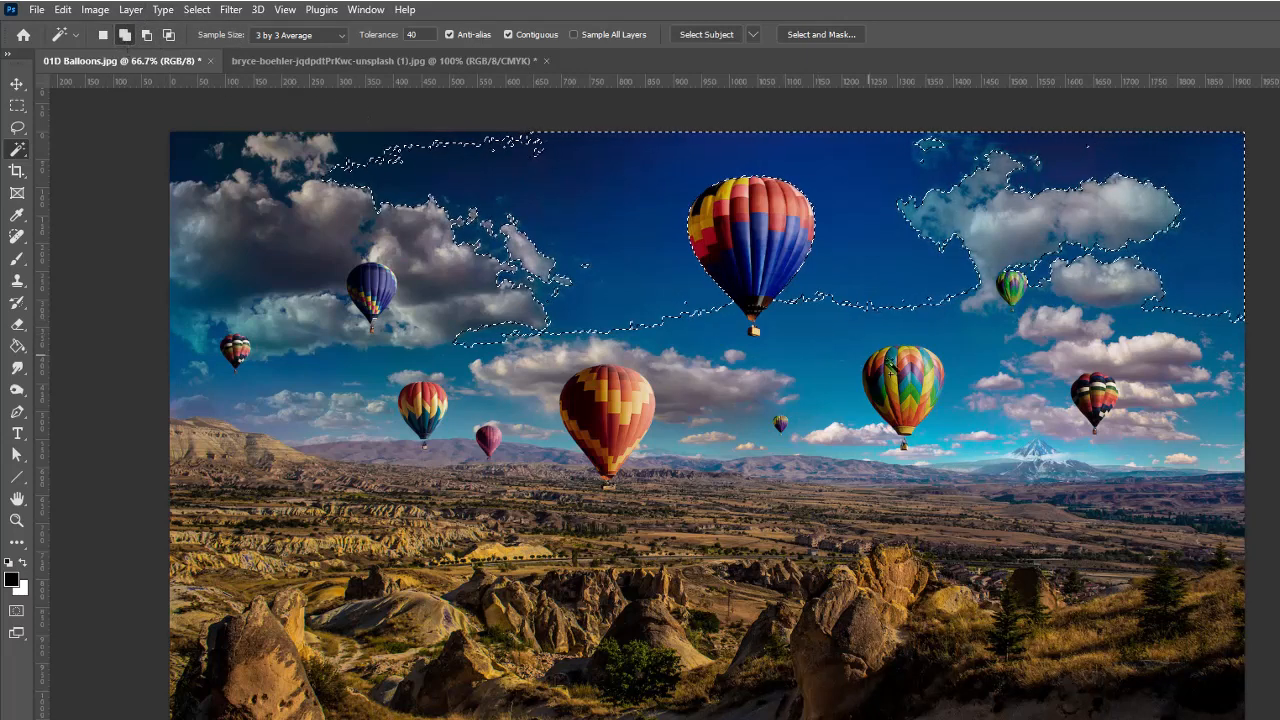
click(825, 338)
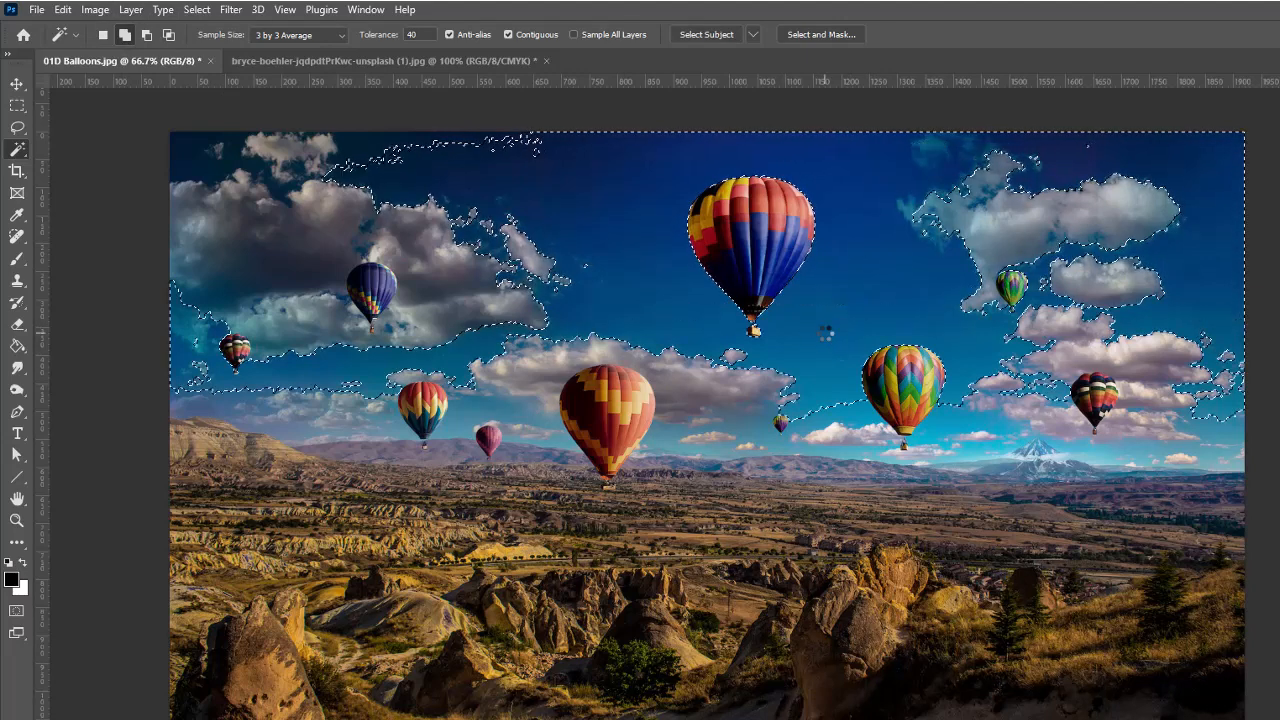
click(1105, 456)
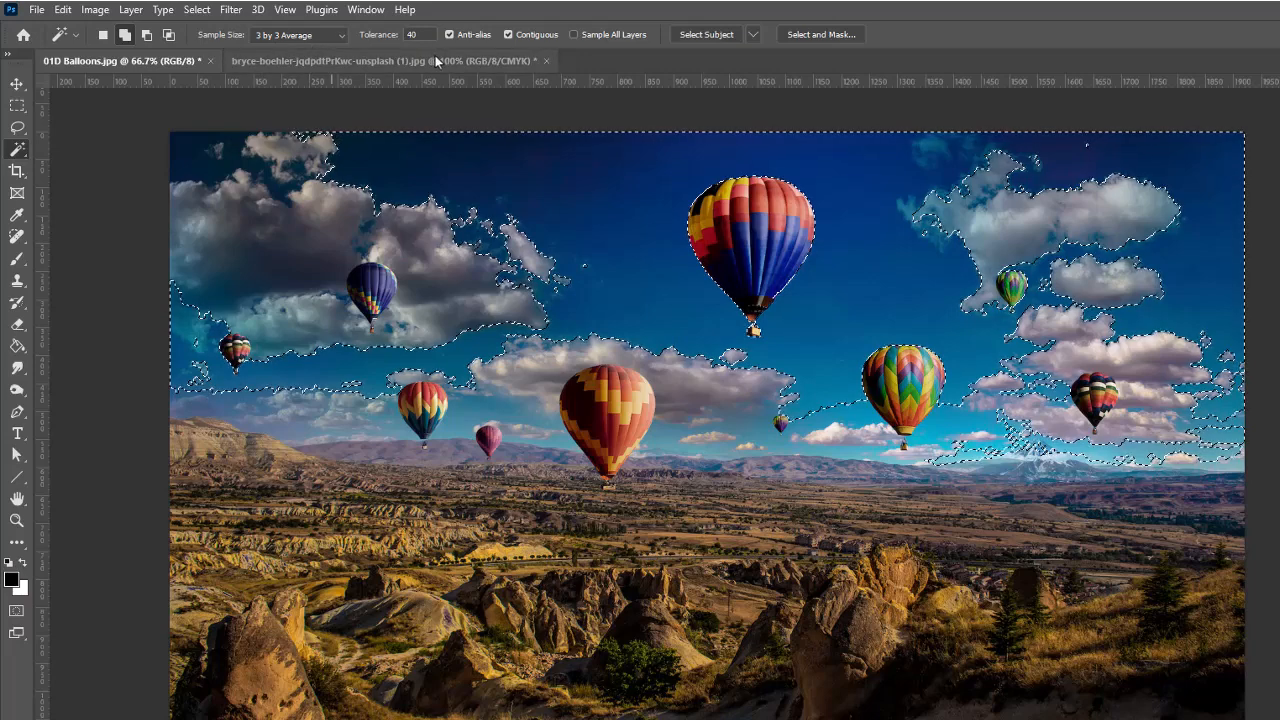
Clear the sky selection, try selecting the blue sky with Contiguous off, and deselect it.
click(508, 34)
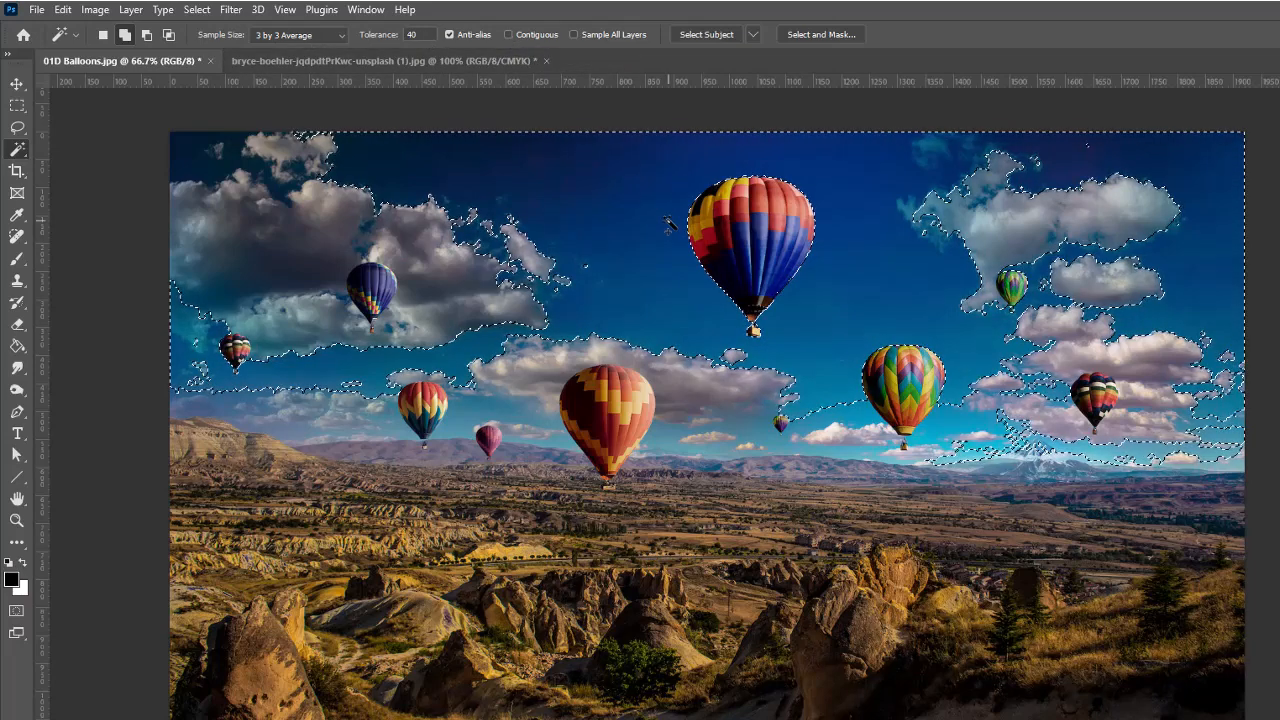
key(ctrl+d)
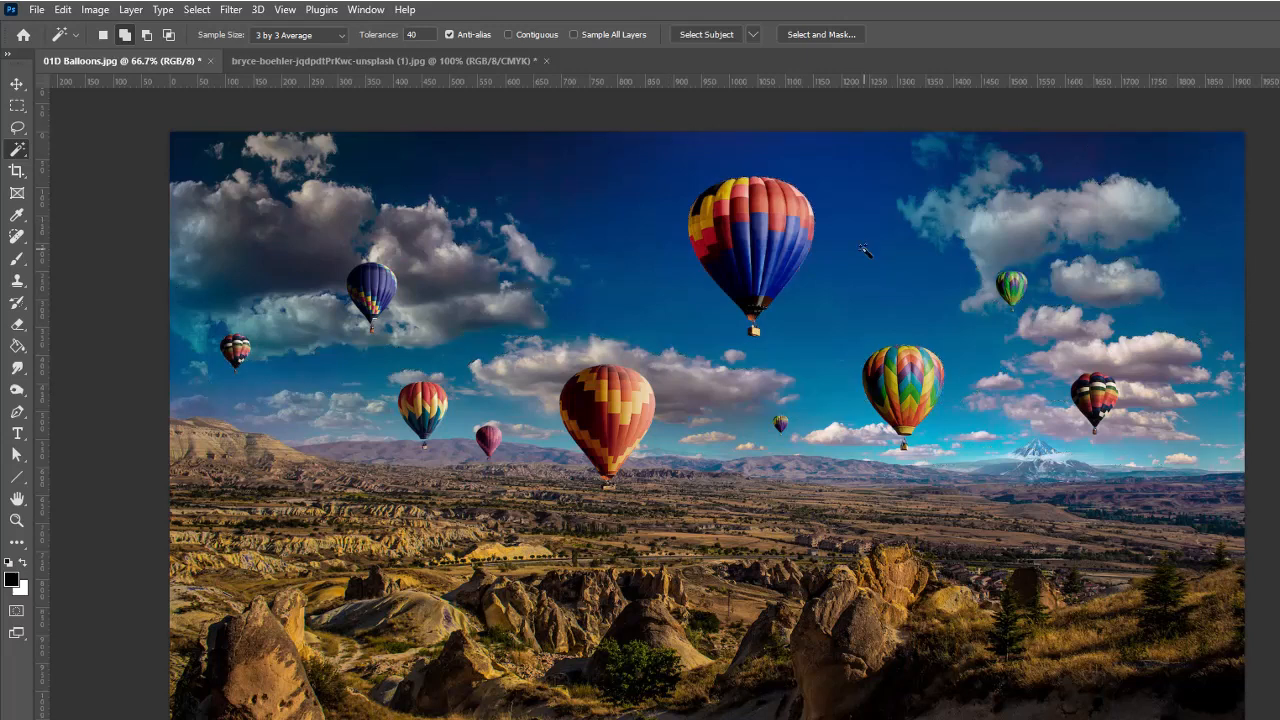
click(864, 250)
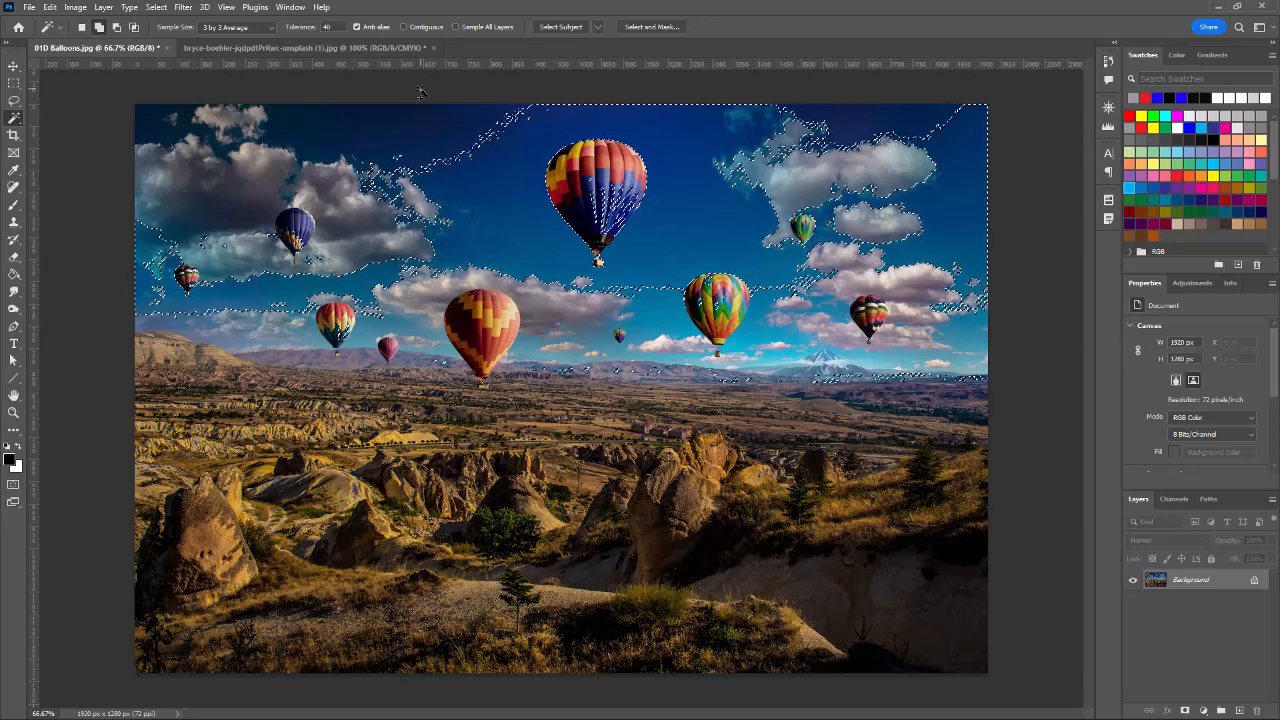
key(ctrl+d)
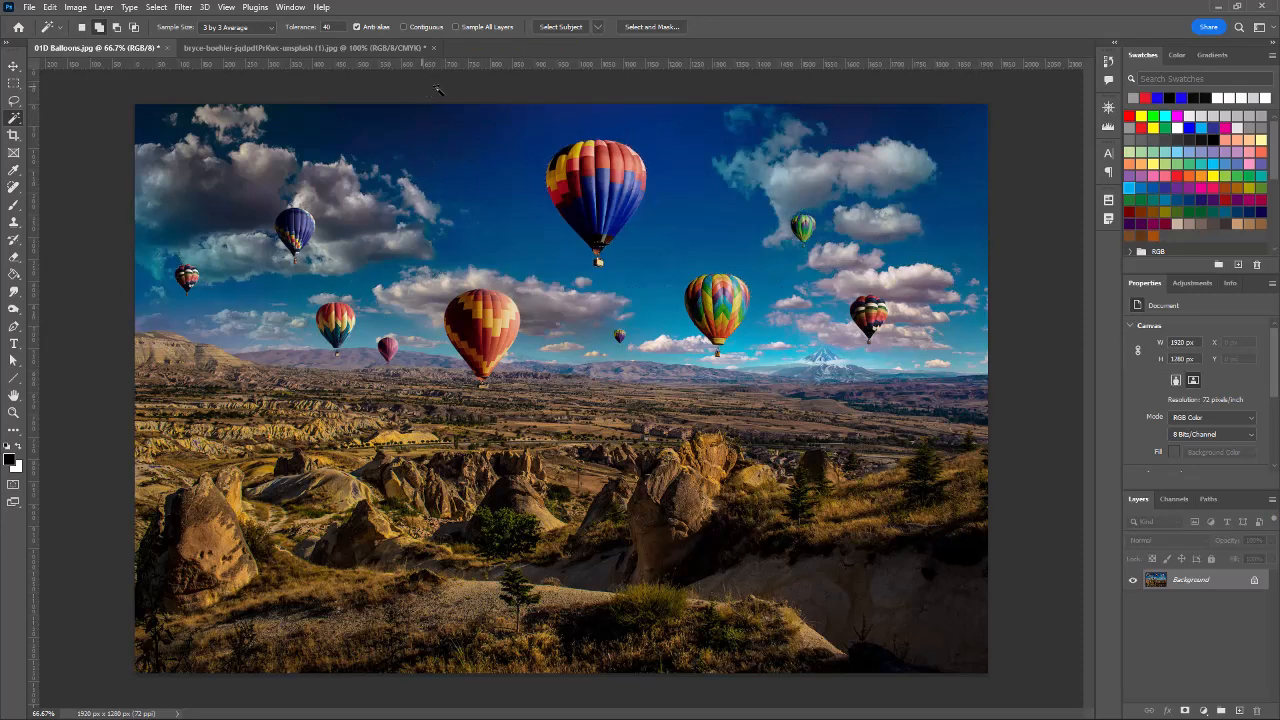
Switch to the portrait balloon photo and select its entire sky, including the lower sky and leftover cloud patches.
click(368, 48)
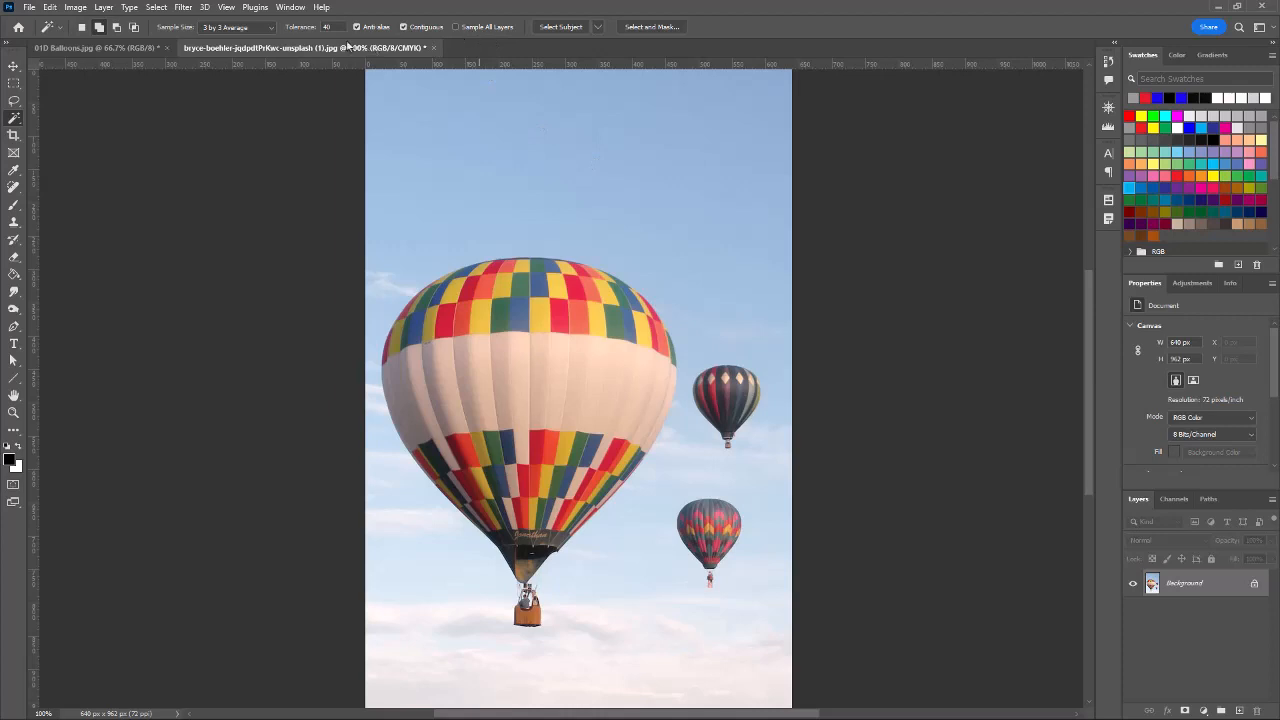
click(621, 171)
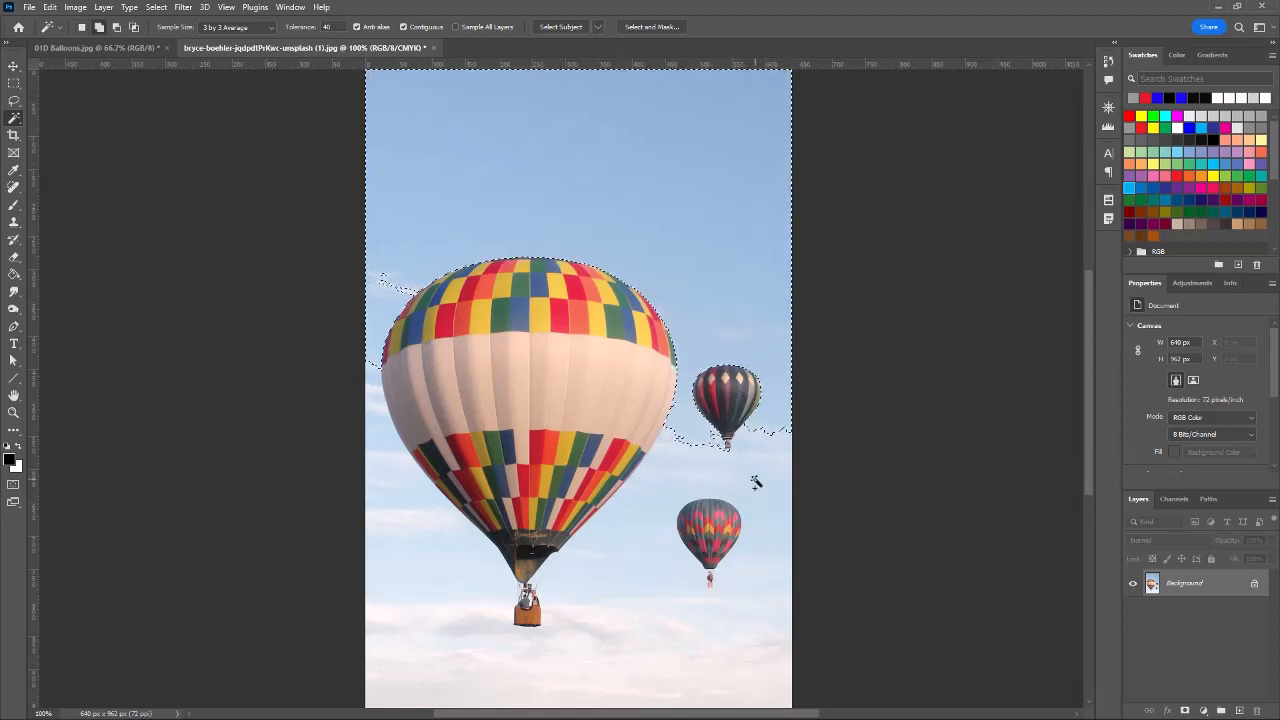
click(677, 483)
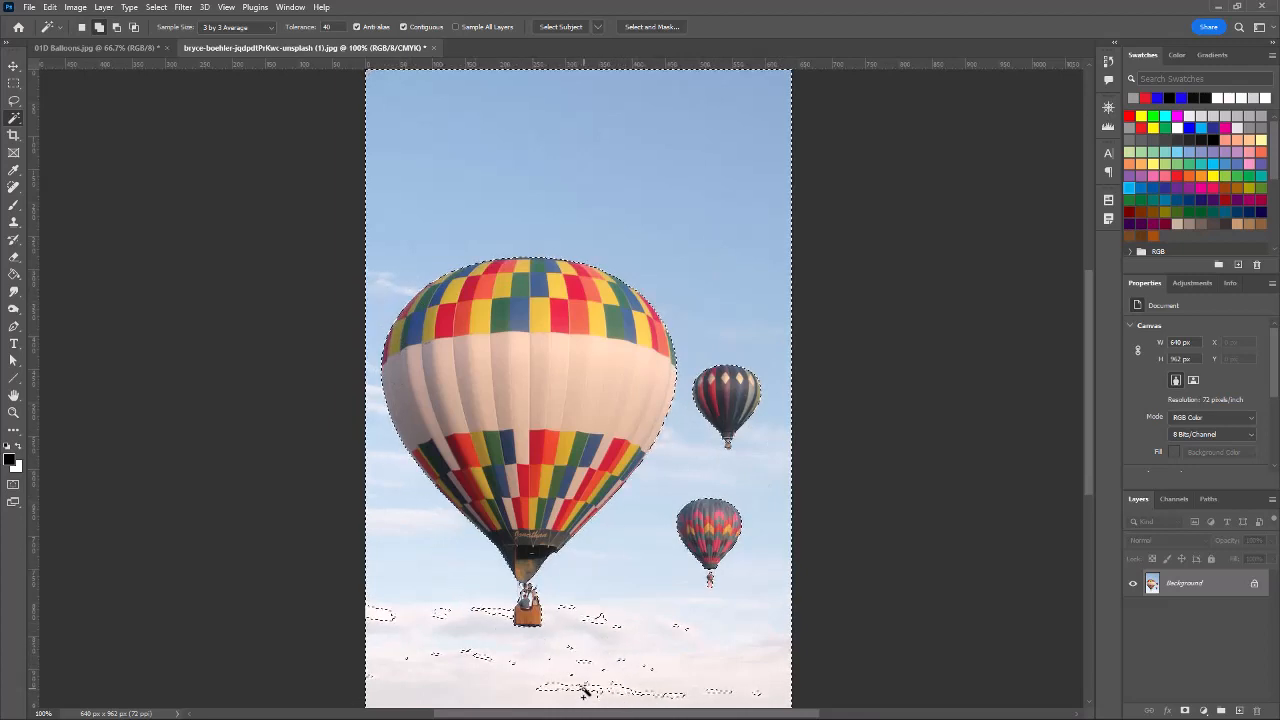
alt+click(440, 616)
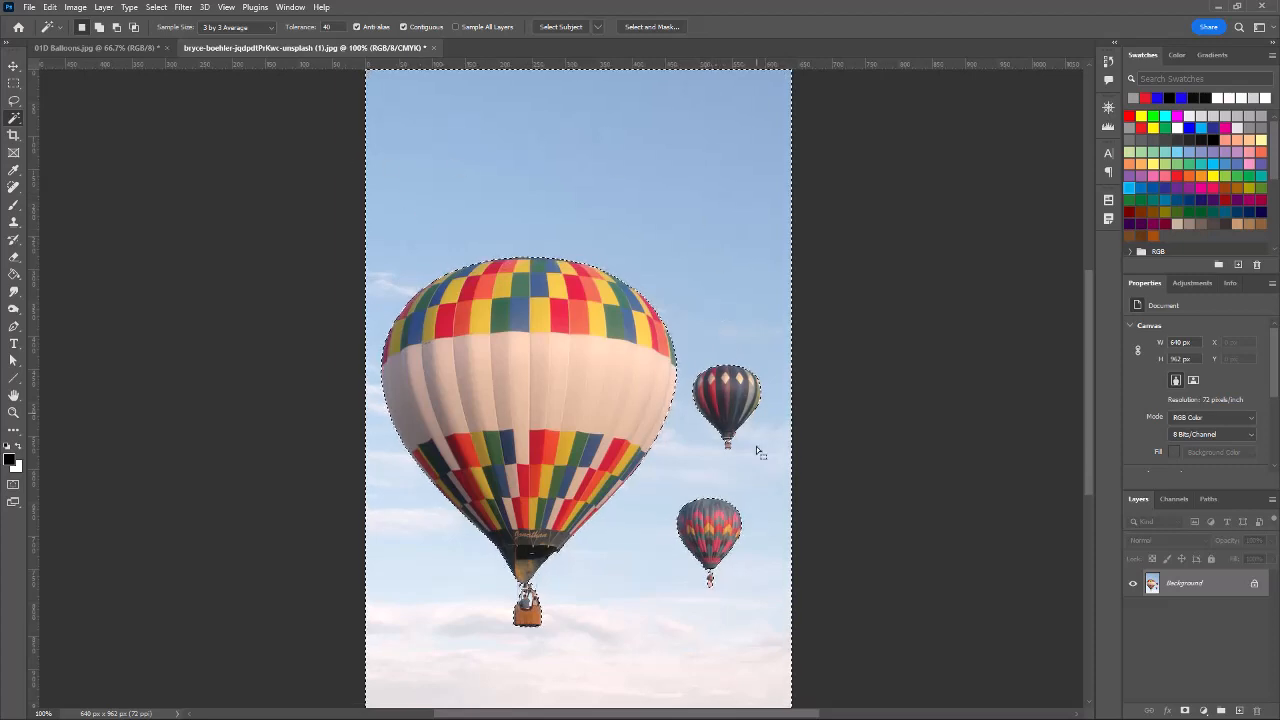
Try colorizing the selected sky with Hue/Saturation at hue +276 and saturation 67, and cancel the adjustment.
click(75, 7)
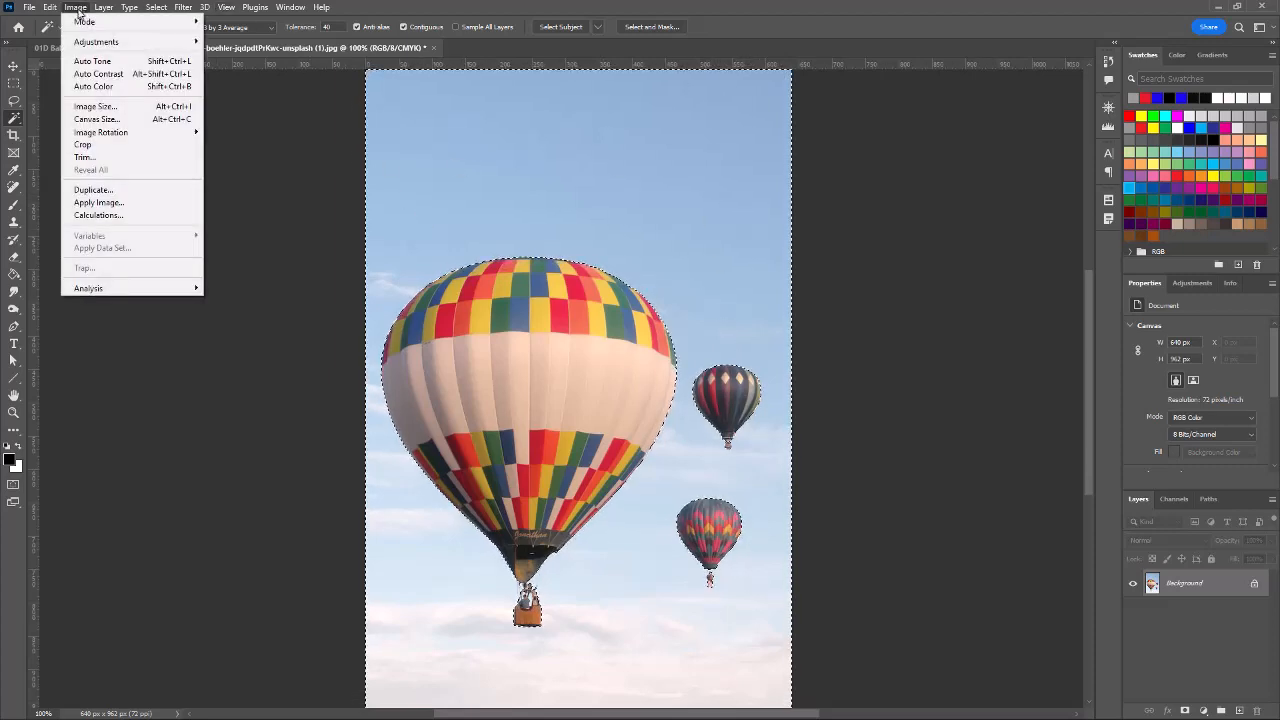
mouse_move(96, 42)
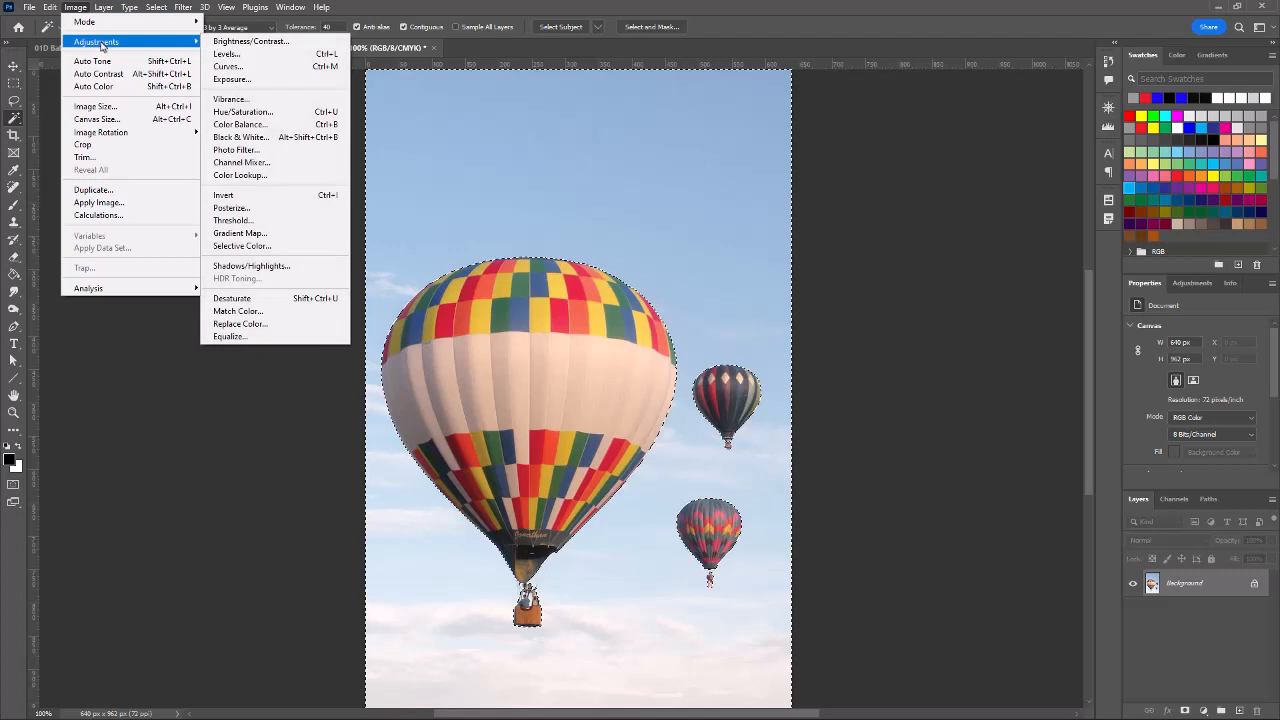
click(244, 112)
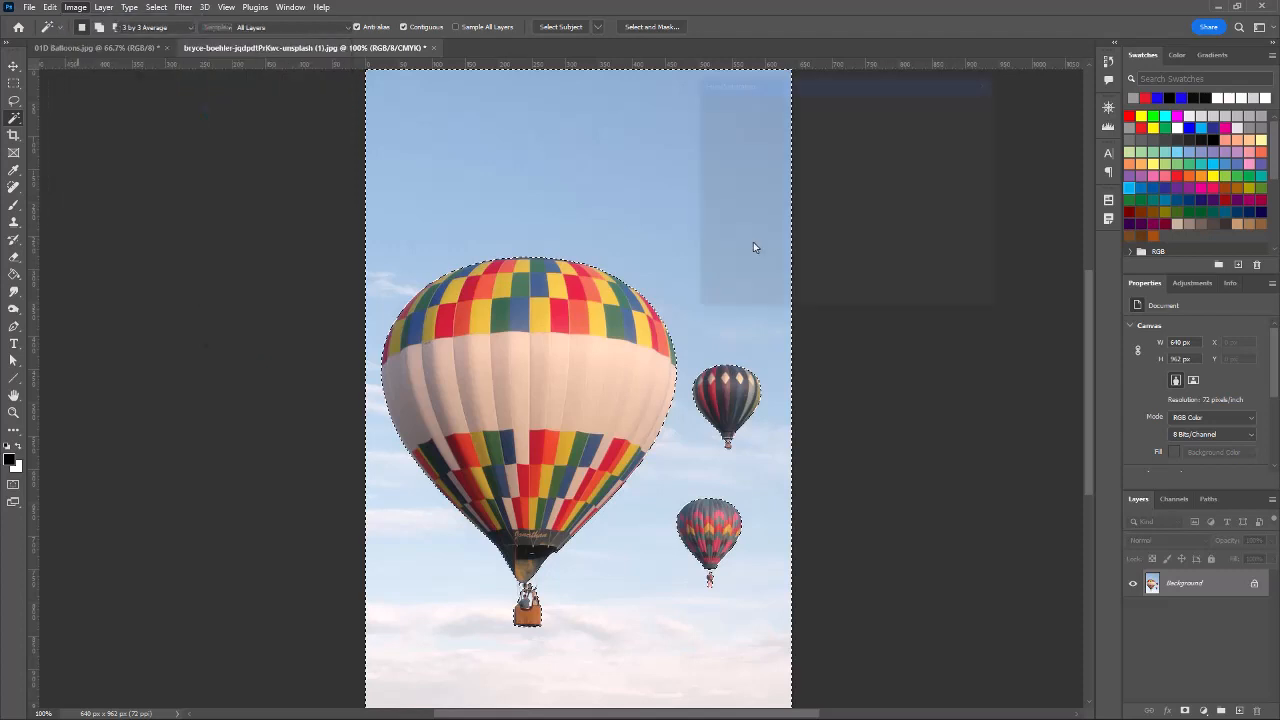
click(945, 253)
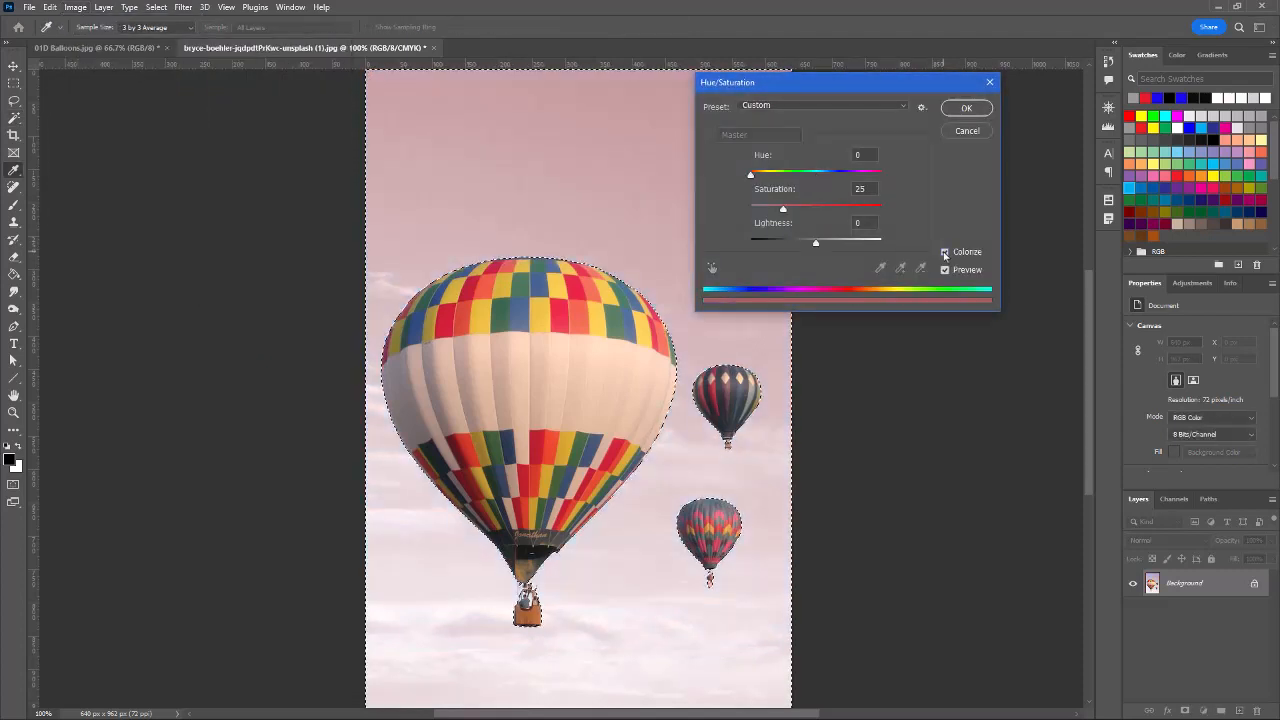
drag(752, 176, 851, 176)
drag(794, 207, 838, 209)
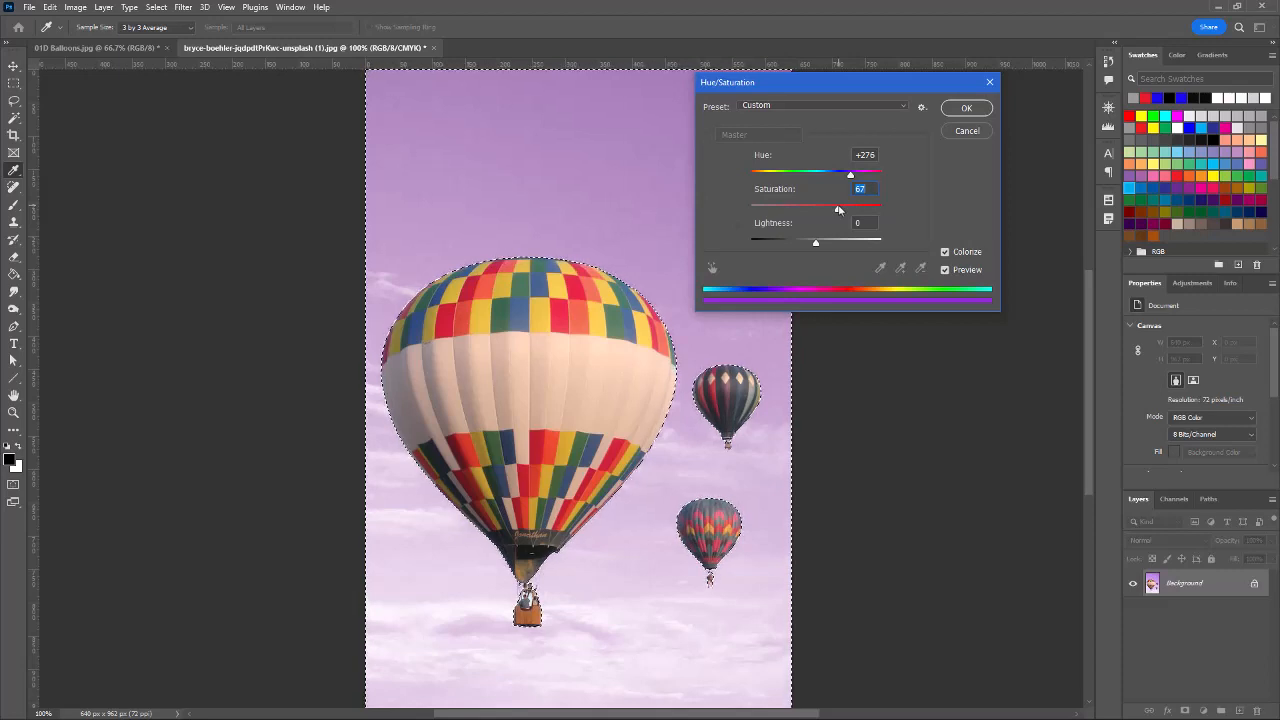
click(967, 131)
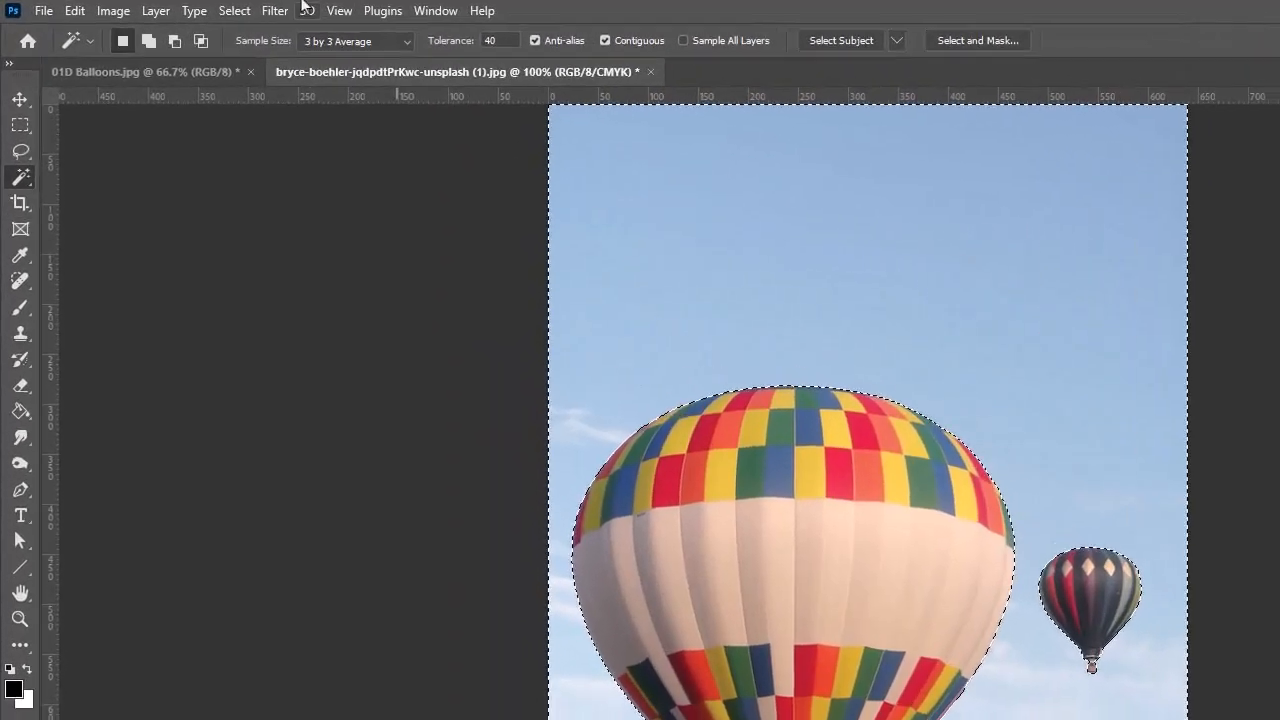
Invert the sky selection to select the three balloons and copy them.
click(235, 12)
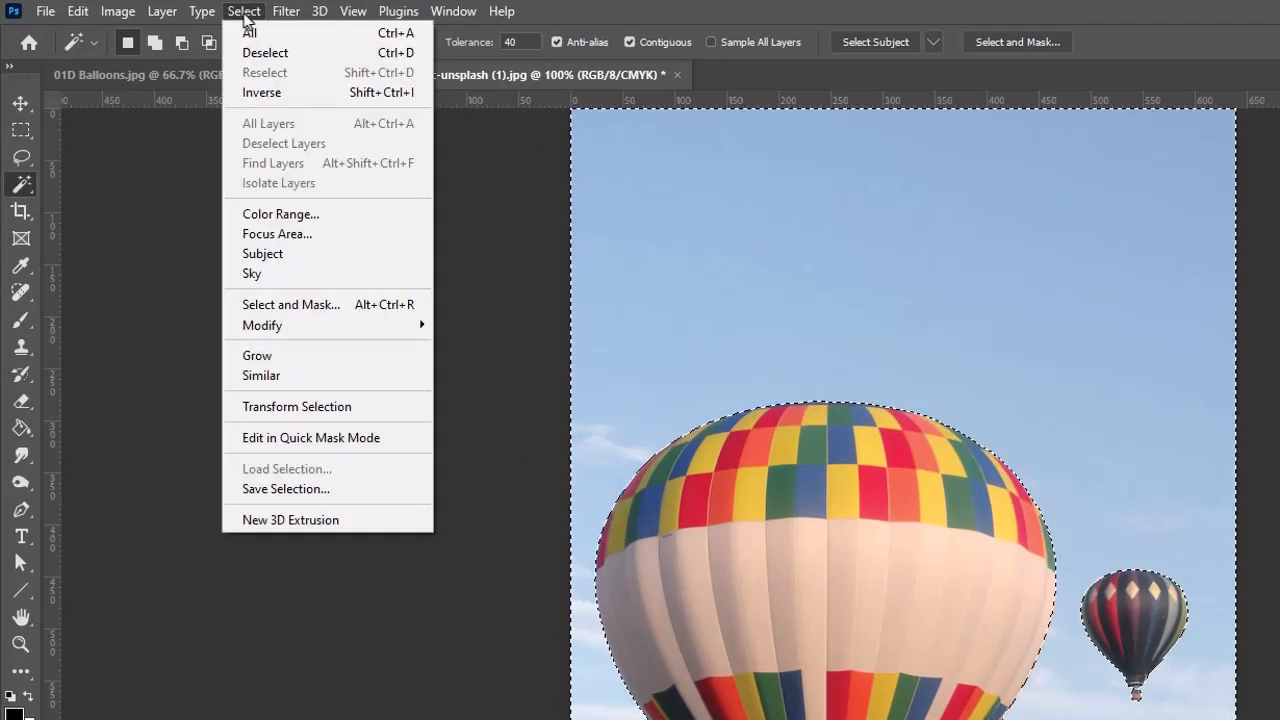
click(262, 92)
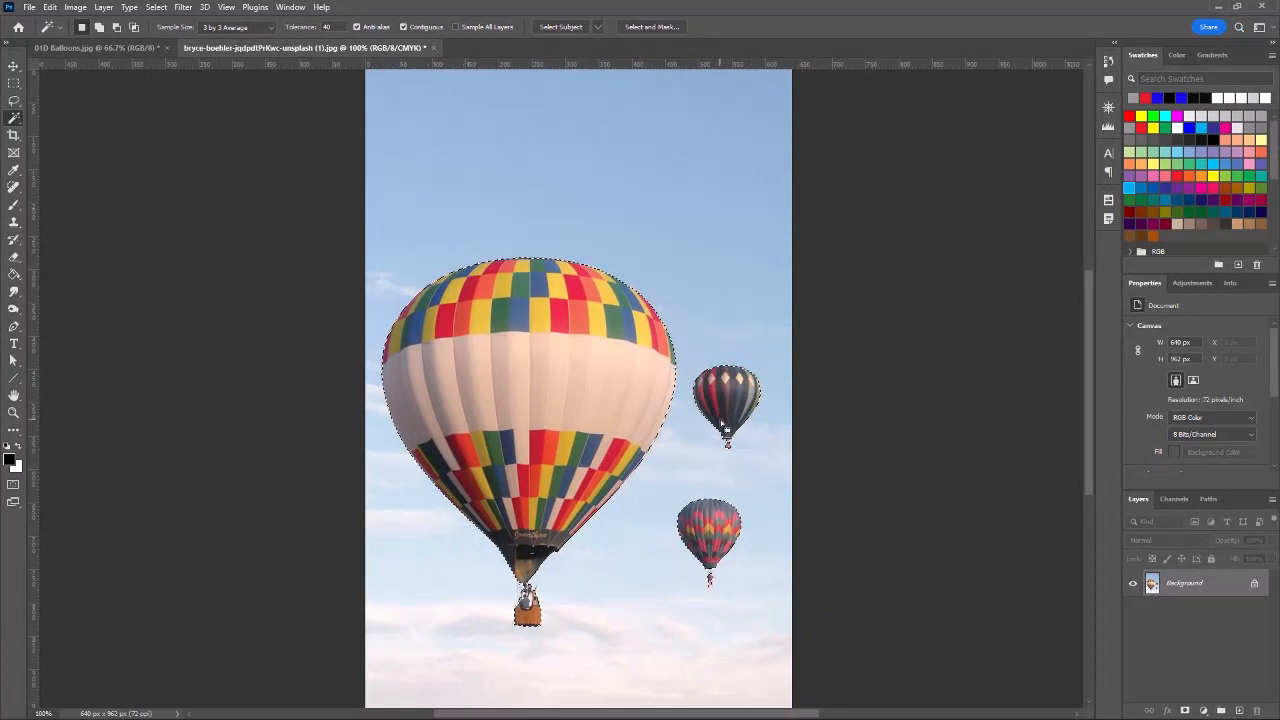
click(50, 7)
click(70, 99)
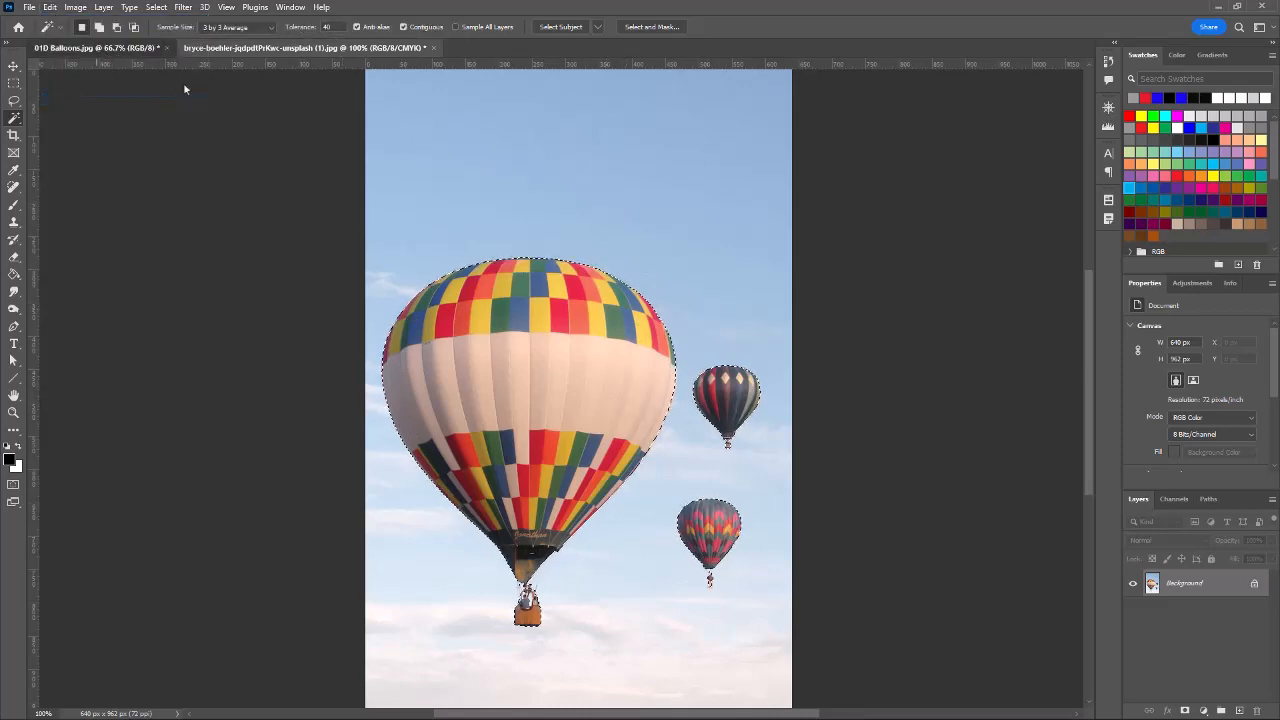
Paste the copied balloons into 01D Balloons.jpg and move them into the upper-left part of the sky.
key(ctrl+Tab)
click(50, 7)
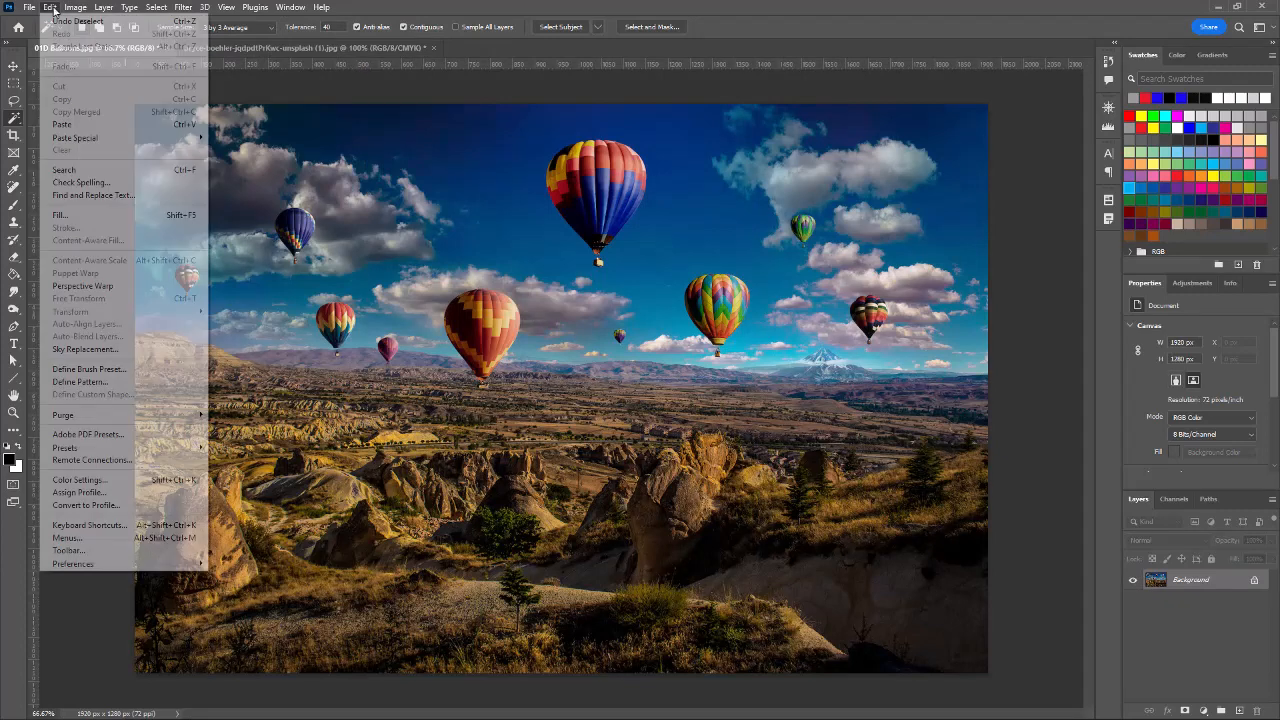
click(62, 124)
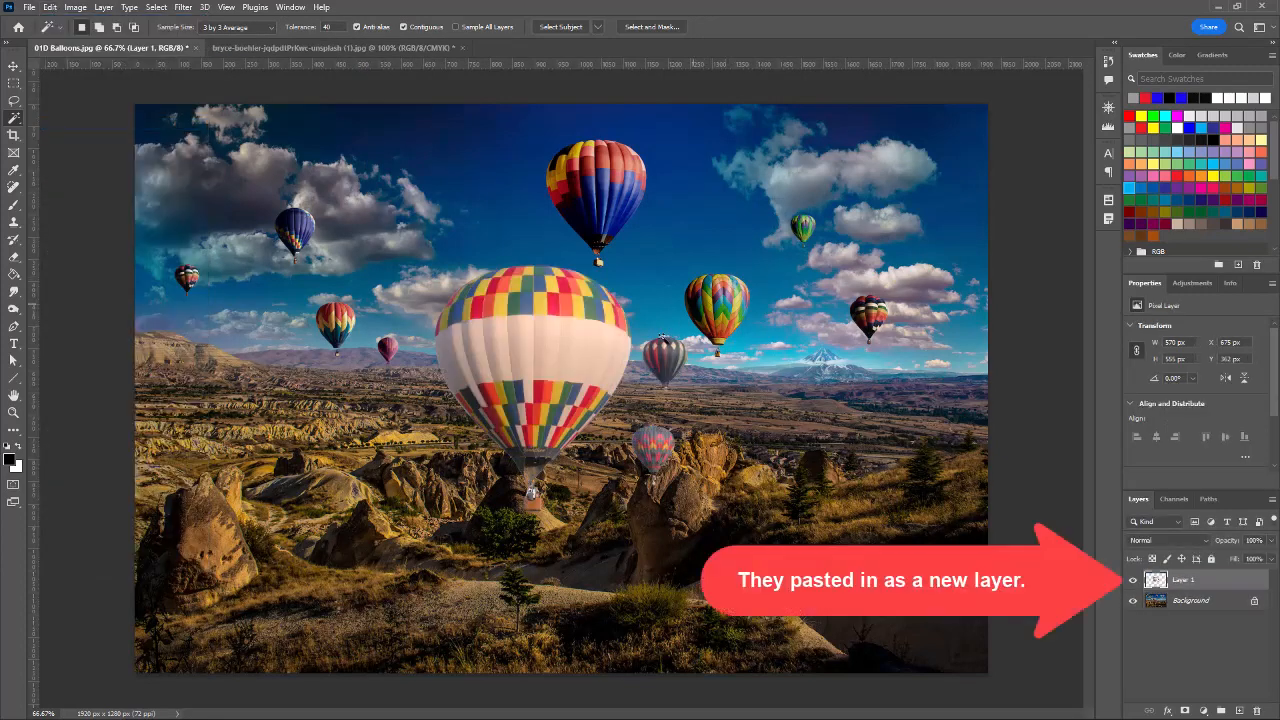
click(13, 65)
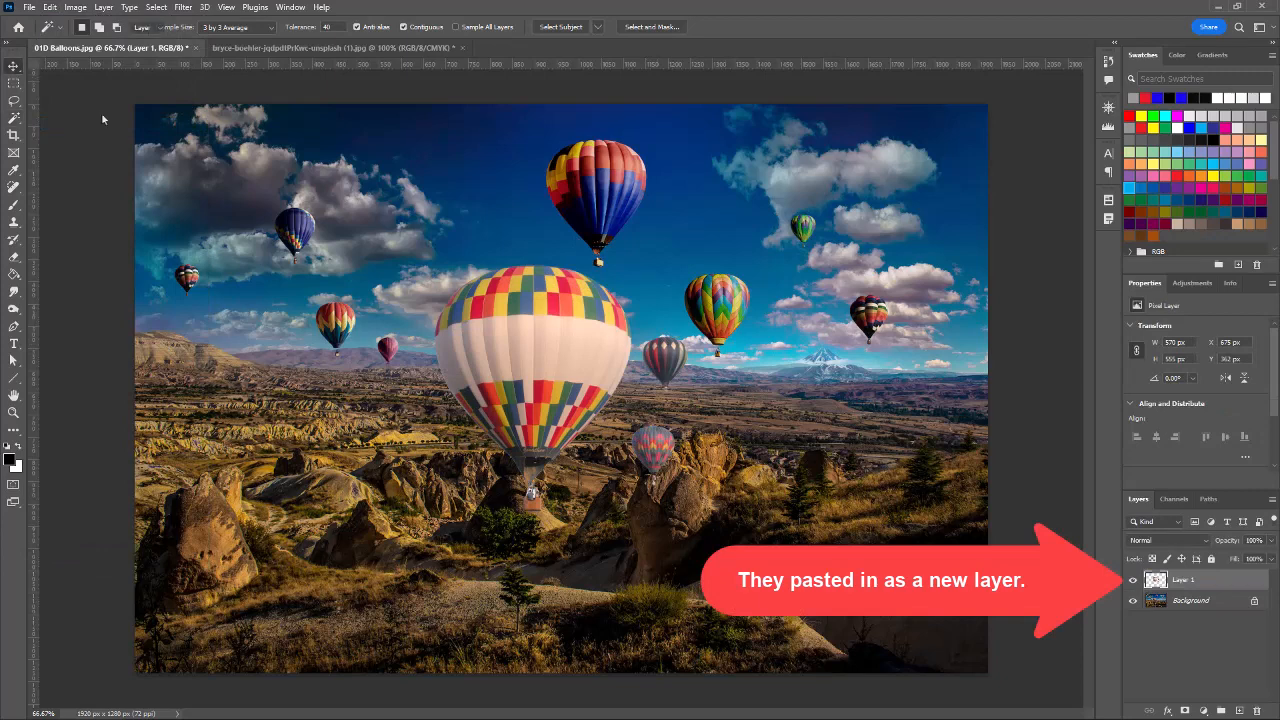
drag(569, 329, 306, 152)
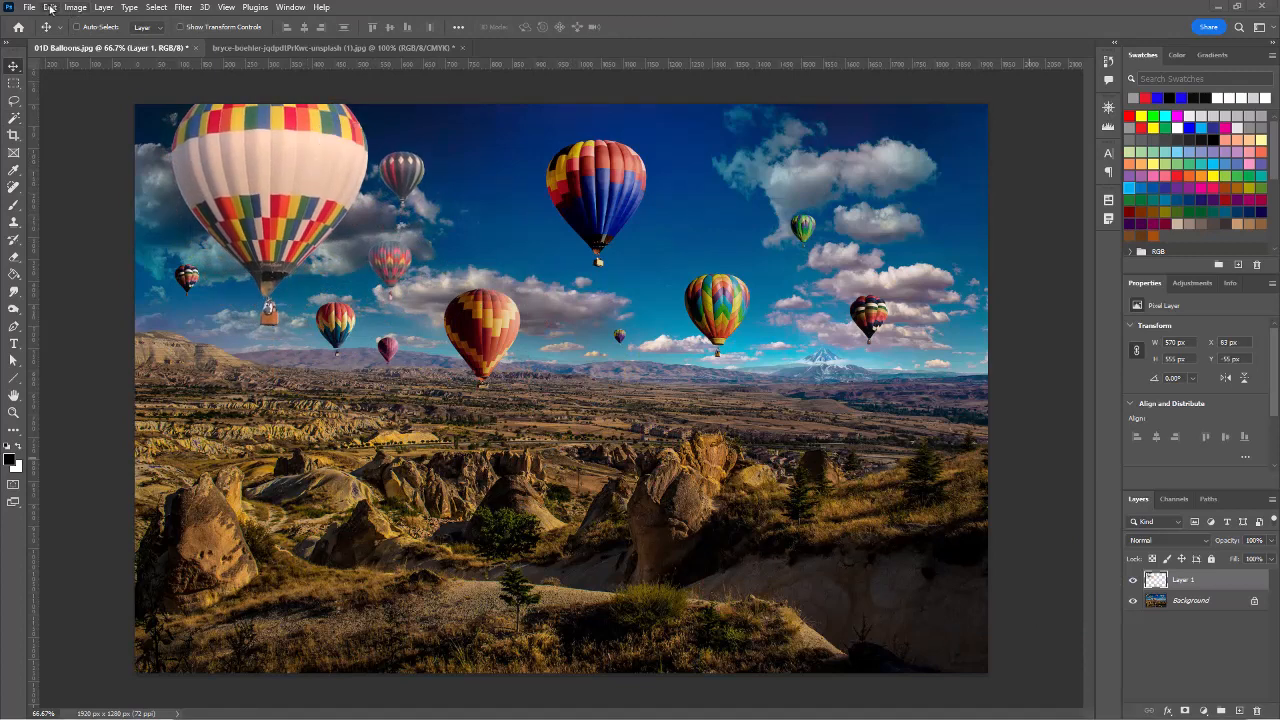
Undo both the move and the paste of the balloons in 01D Balloons.jpg.
click(50, 9)
click(69, 21)
click(48, 10)
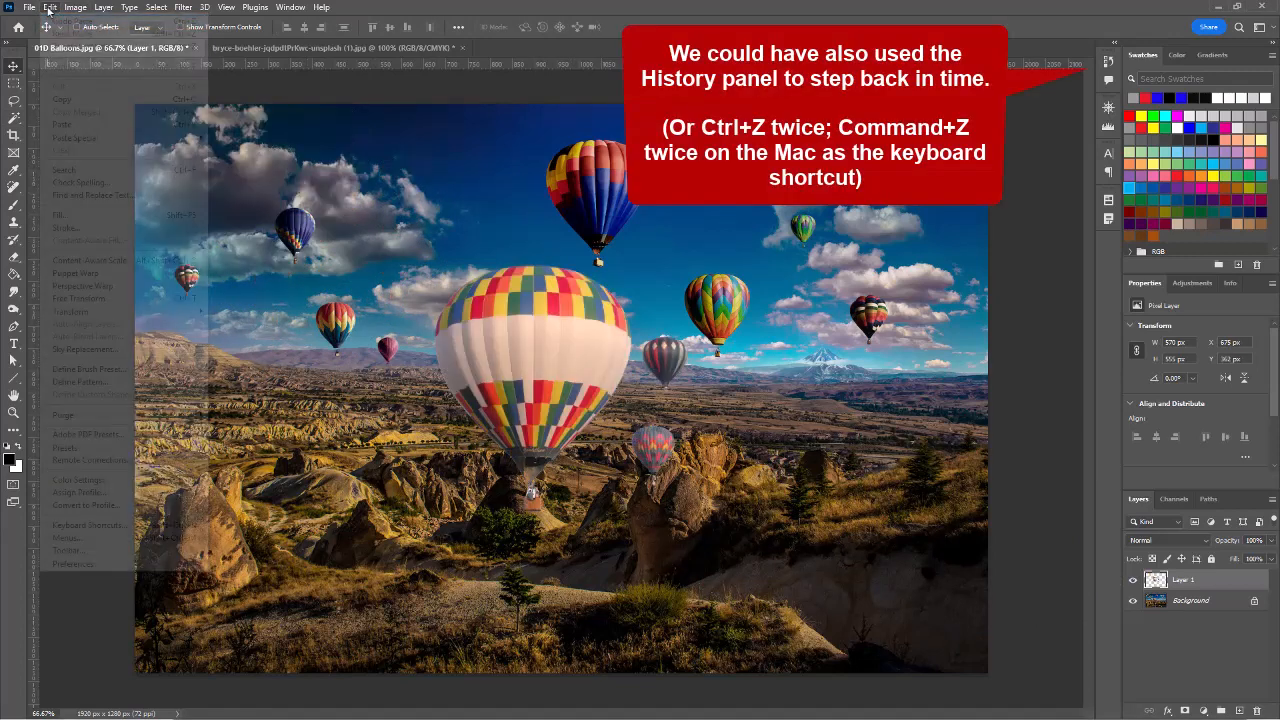
click(62, 22)
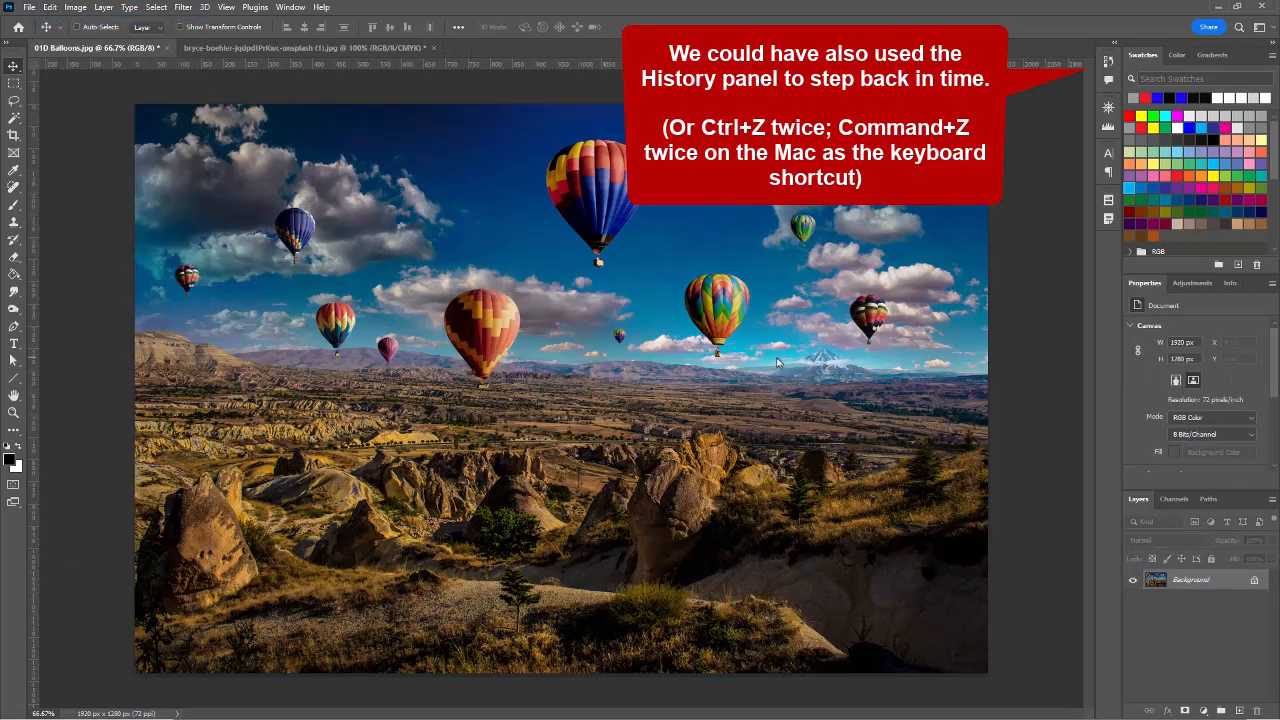
Clear the selection in the portrait balloon photo and select its balloons with Select Subject, using the Device (Quicker results) option.
click(279, 50)
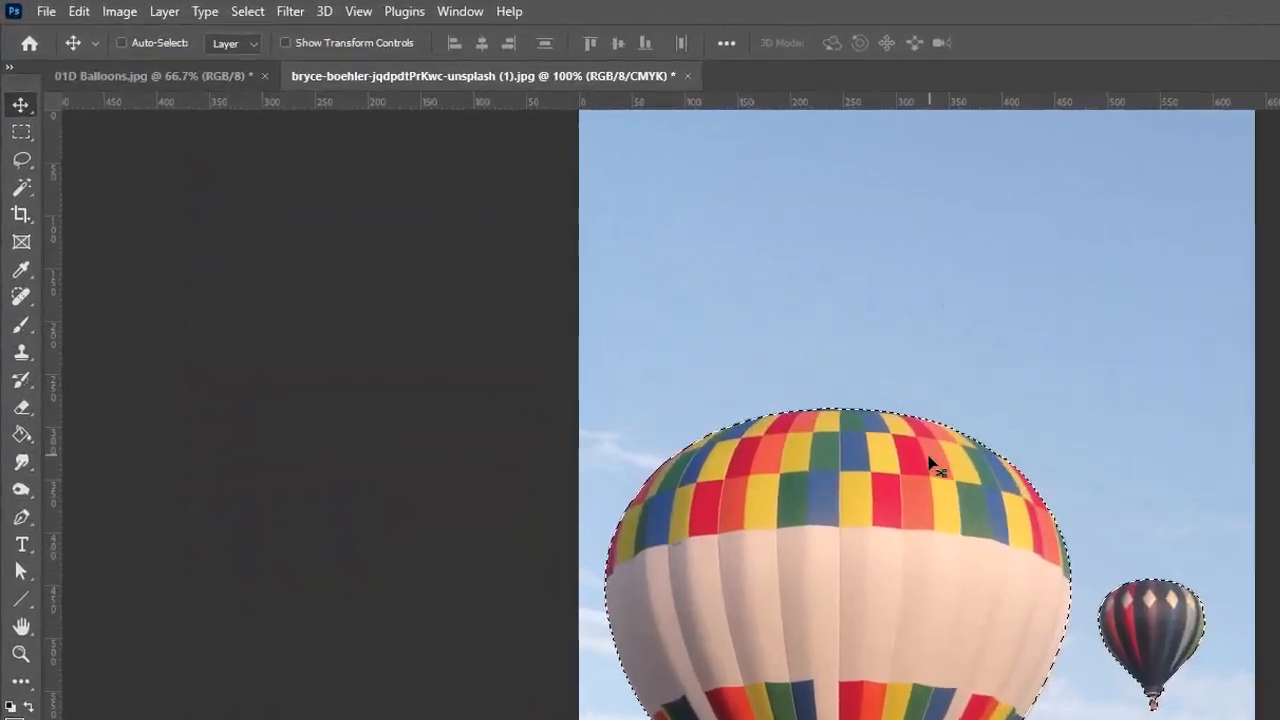
key(ctrl+d)
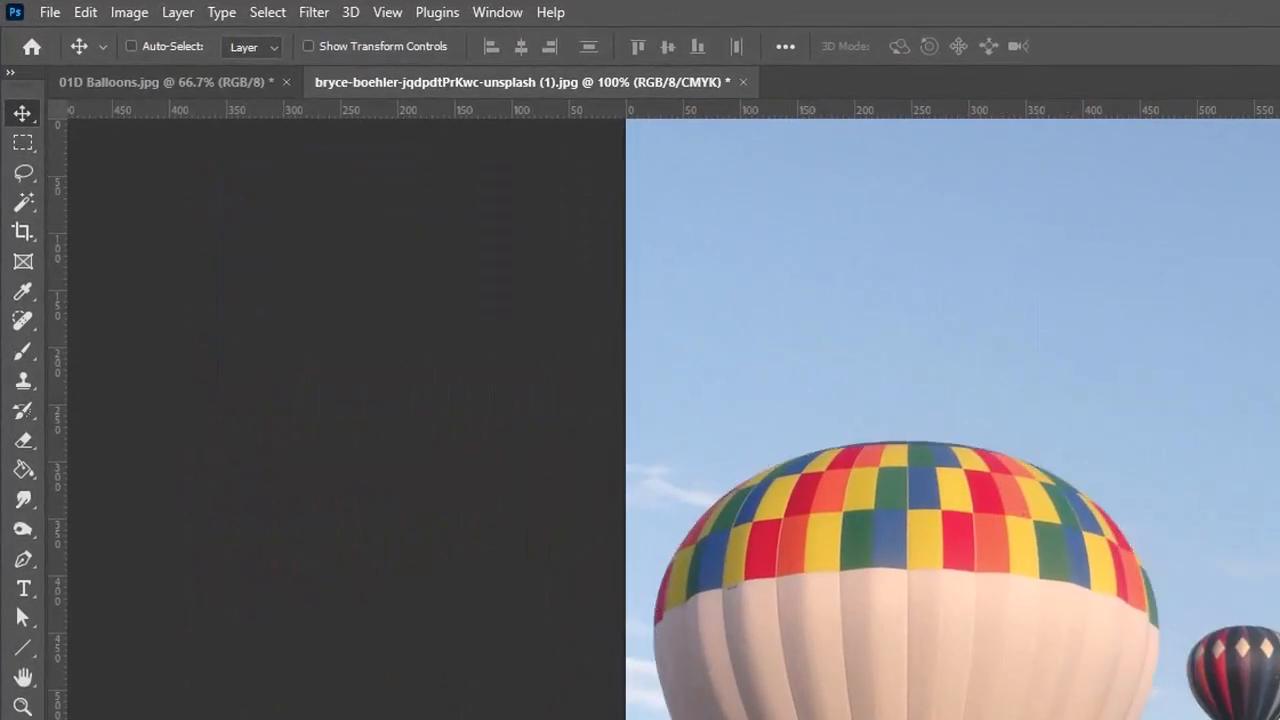
click(27, 206)
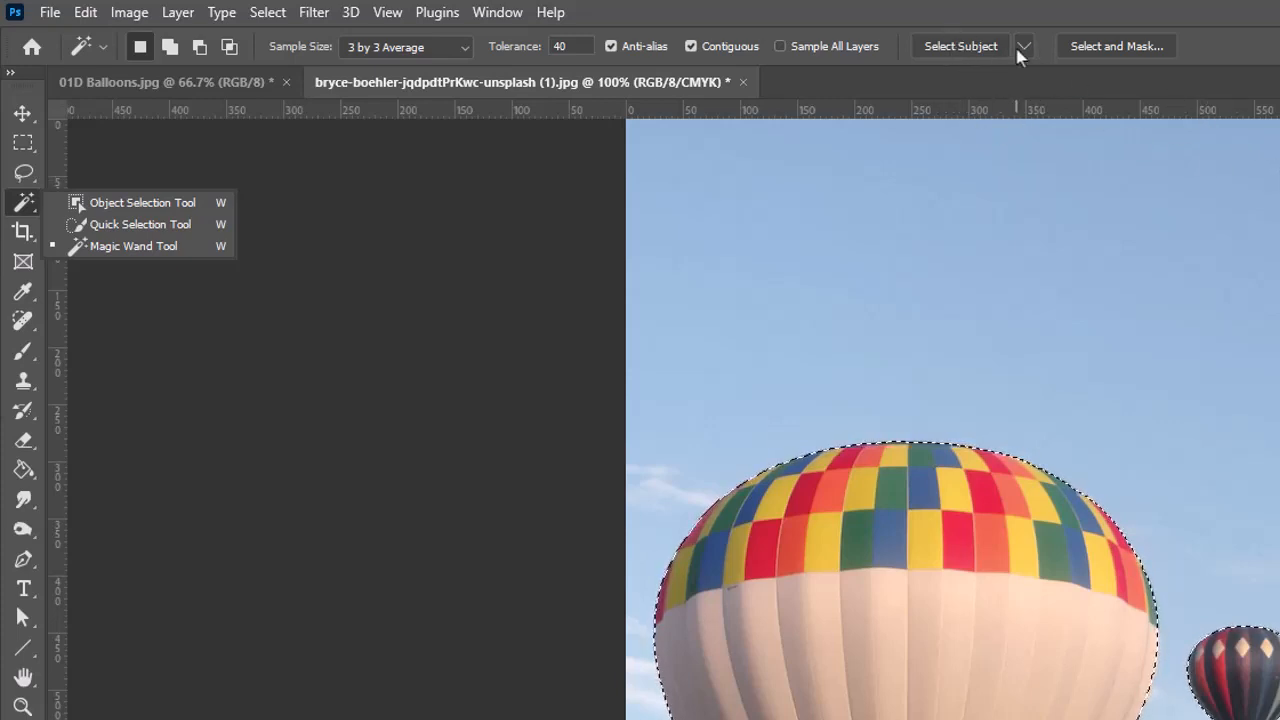
key(ctrl+d)
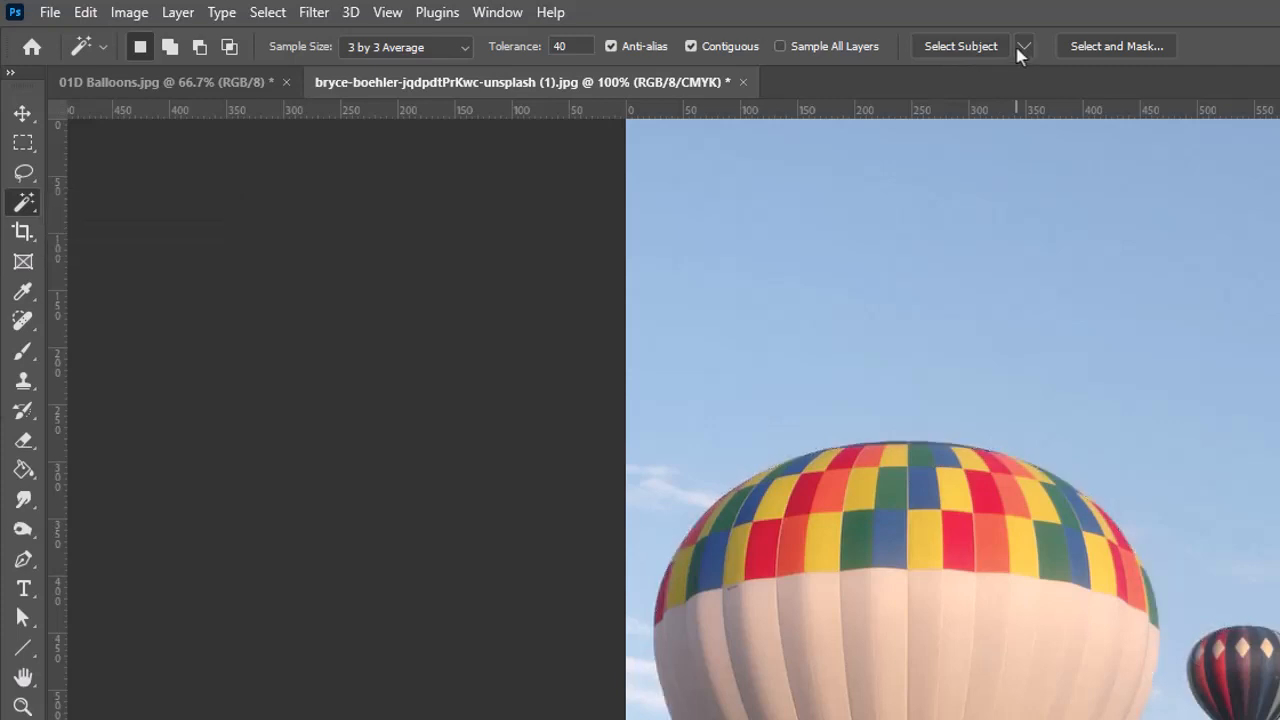
click(1023, 47)
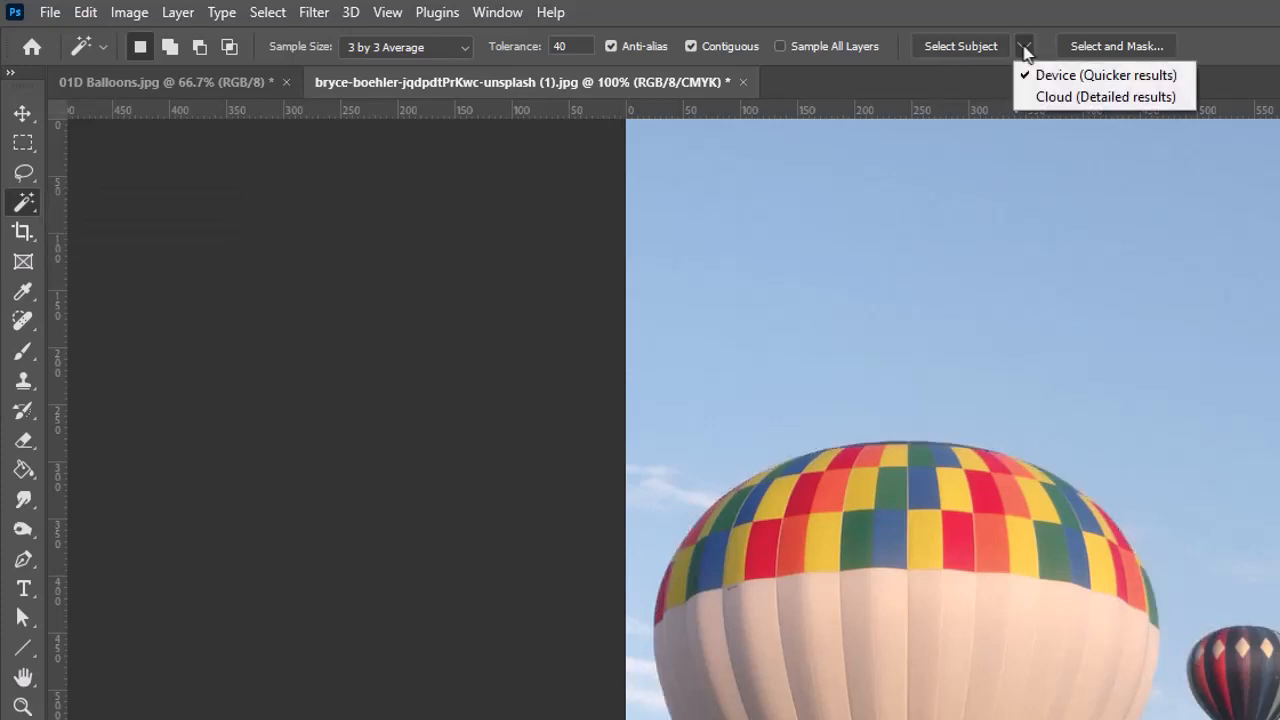
click(1064, 84)
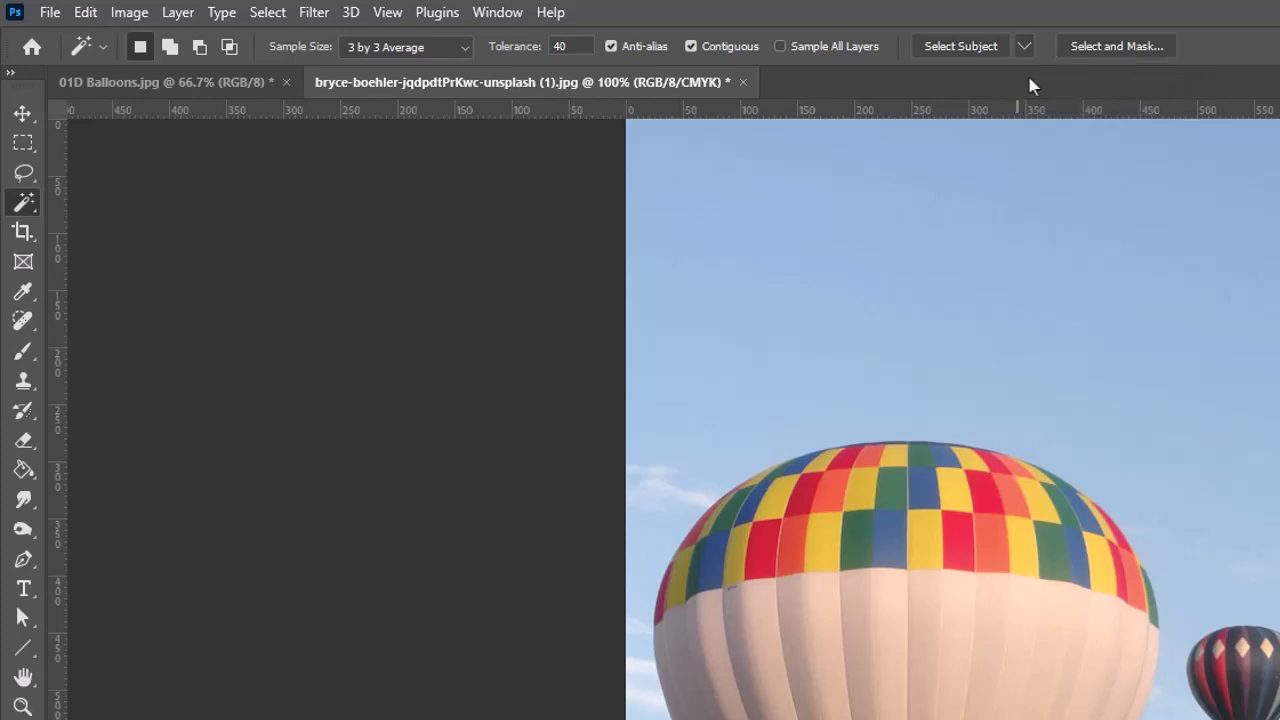
click(957, 48)
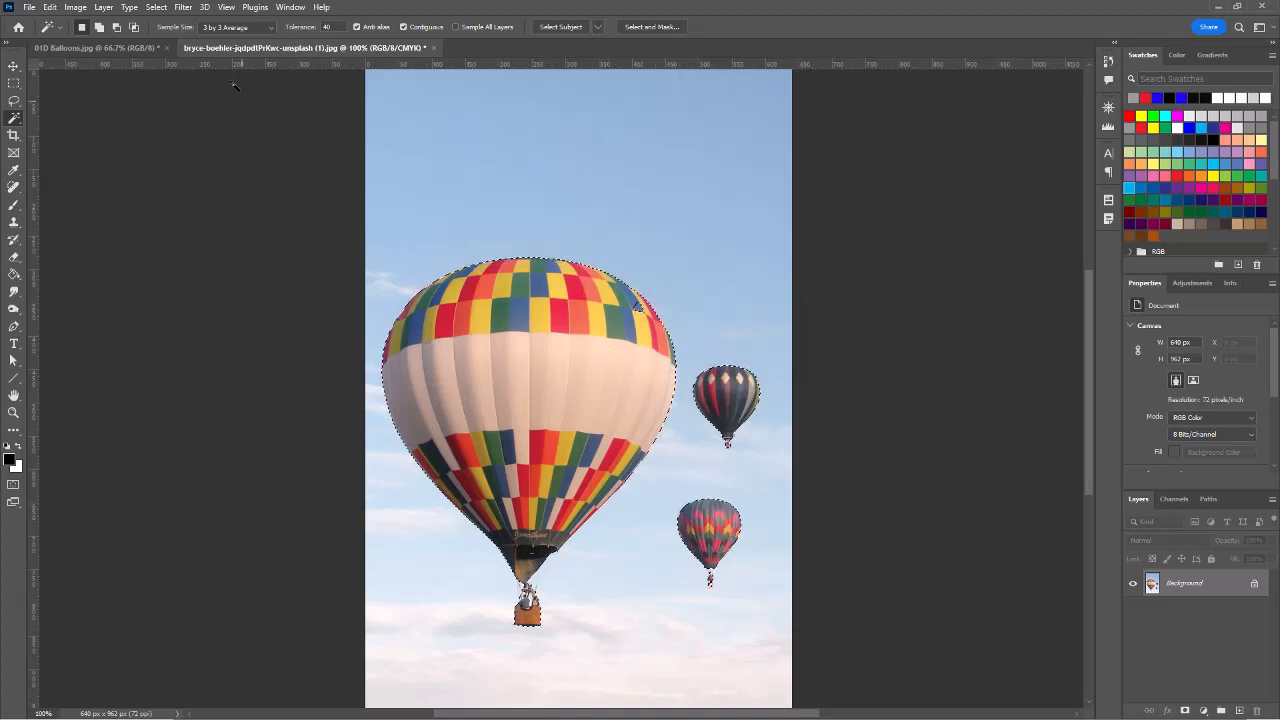
Paste the subject-selected balloons into 01D Balloons.jpg and place them in the upper-left sky.
click(120, 48)
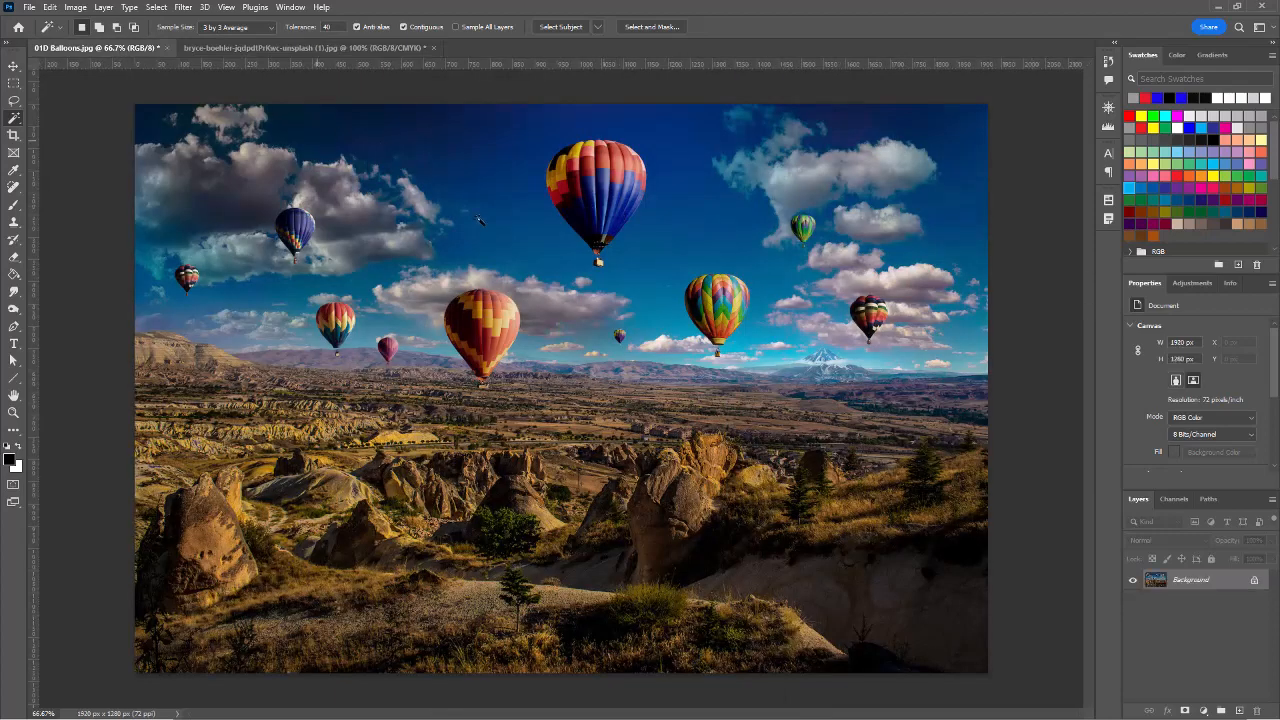
key(ctrl+v)
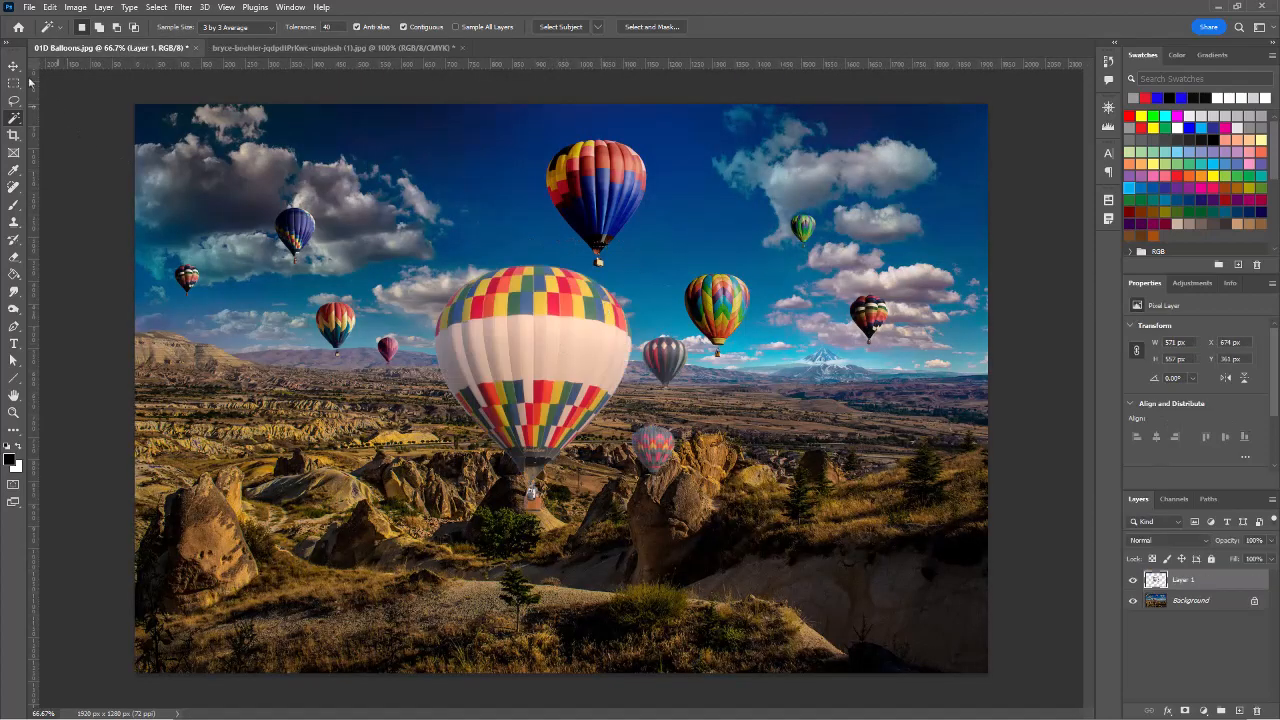
click(13, 65)
drag(588, 366, 352, 201)
Undo the latest balloon move and paste, leaving only the Background layer in 01D Balloons.jpg.
click(75, 10)
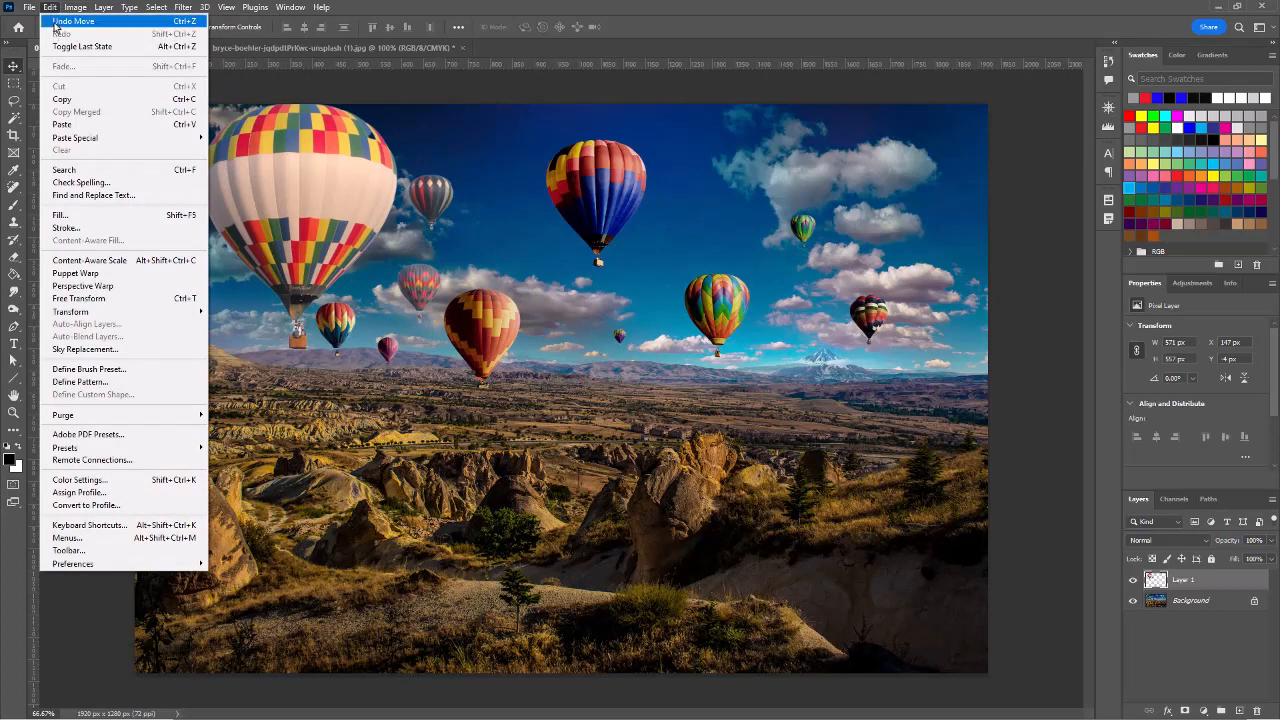
click(62, 21)
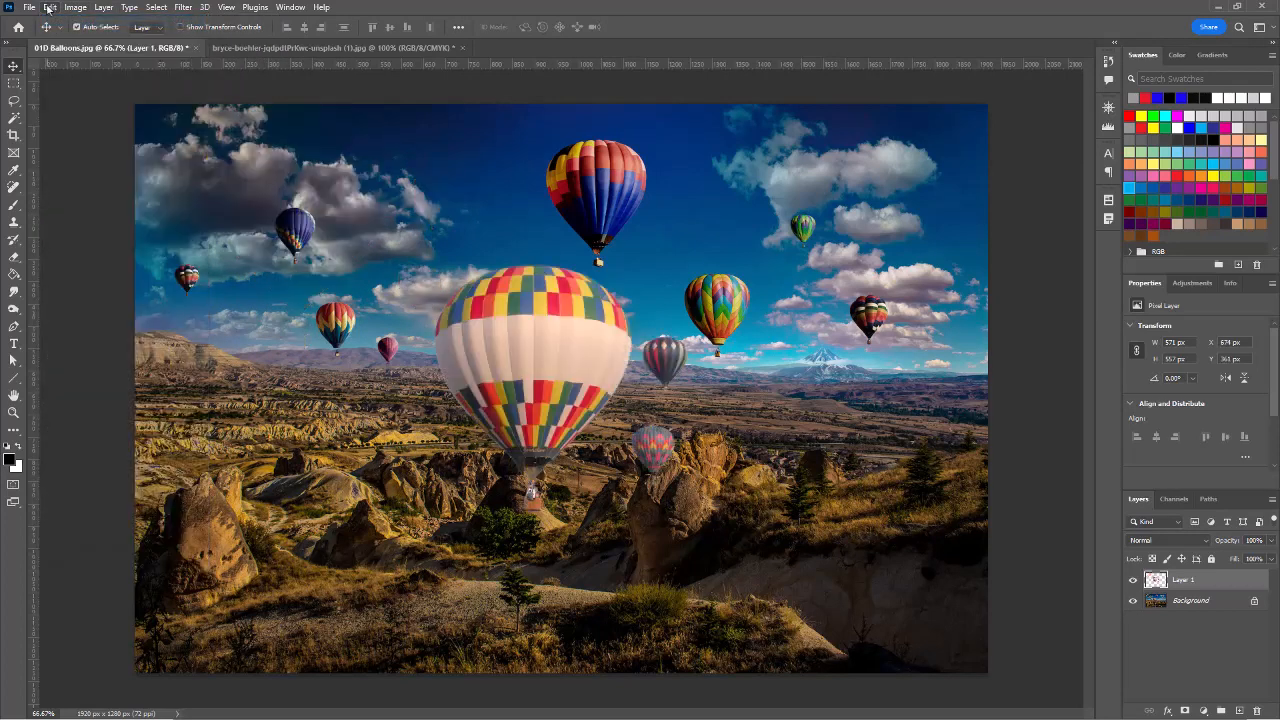
key(ctrl+z)
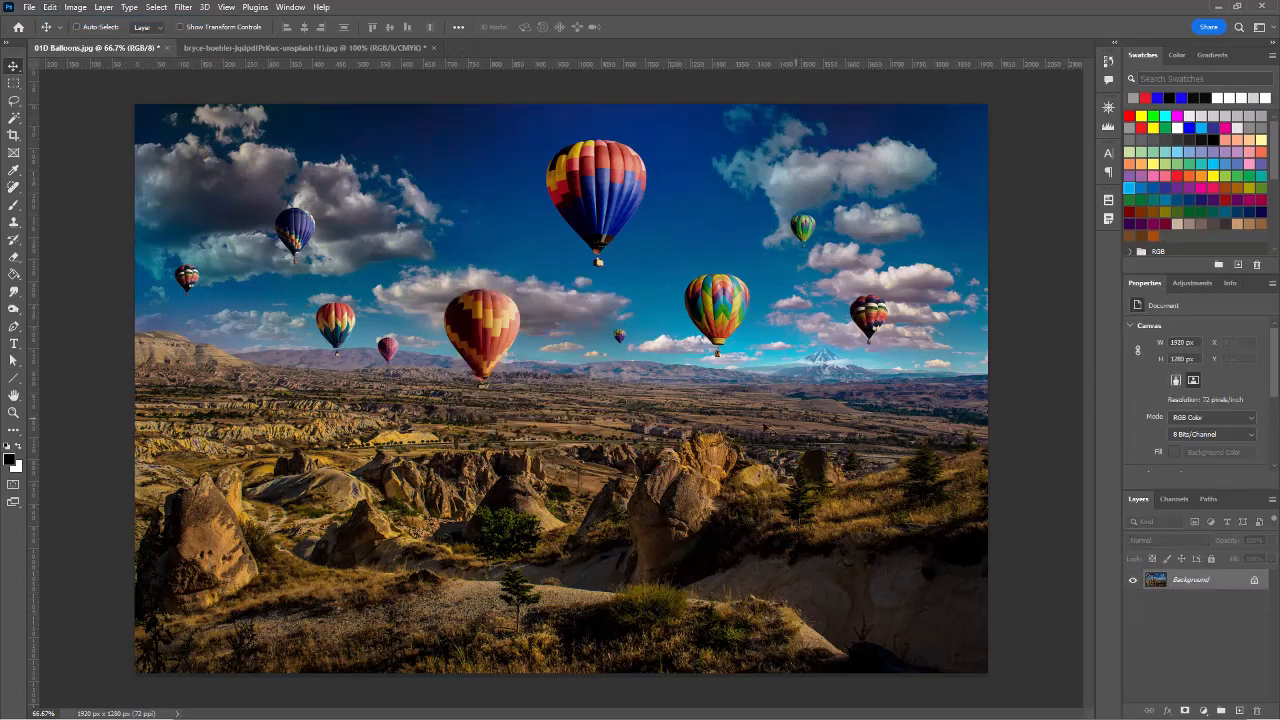
Return to the portrait balloon photo, clear its selection, and reselect the balloons with the Subject command.
click(326, 49)
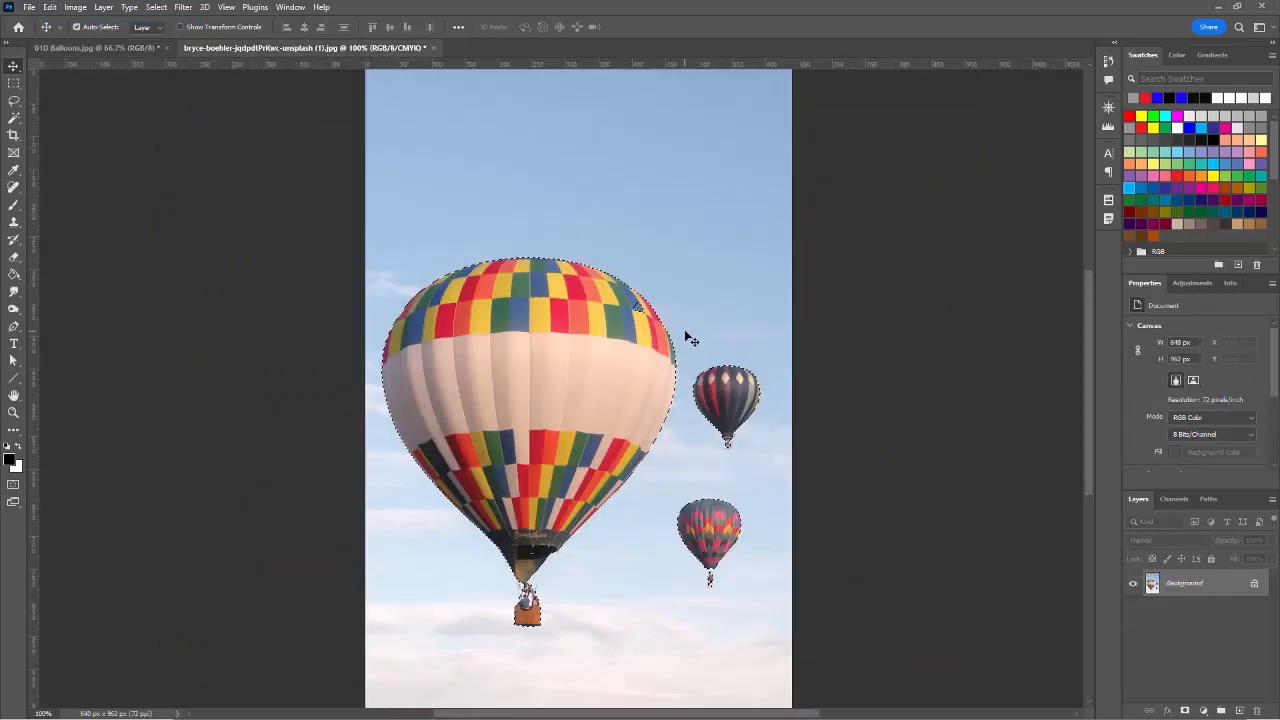
key(ctrl+d)
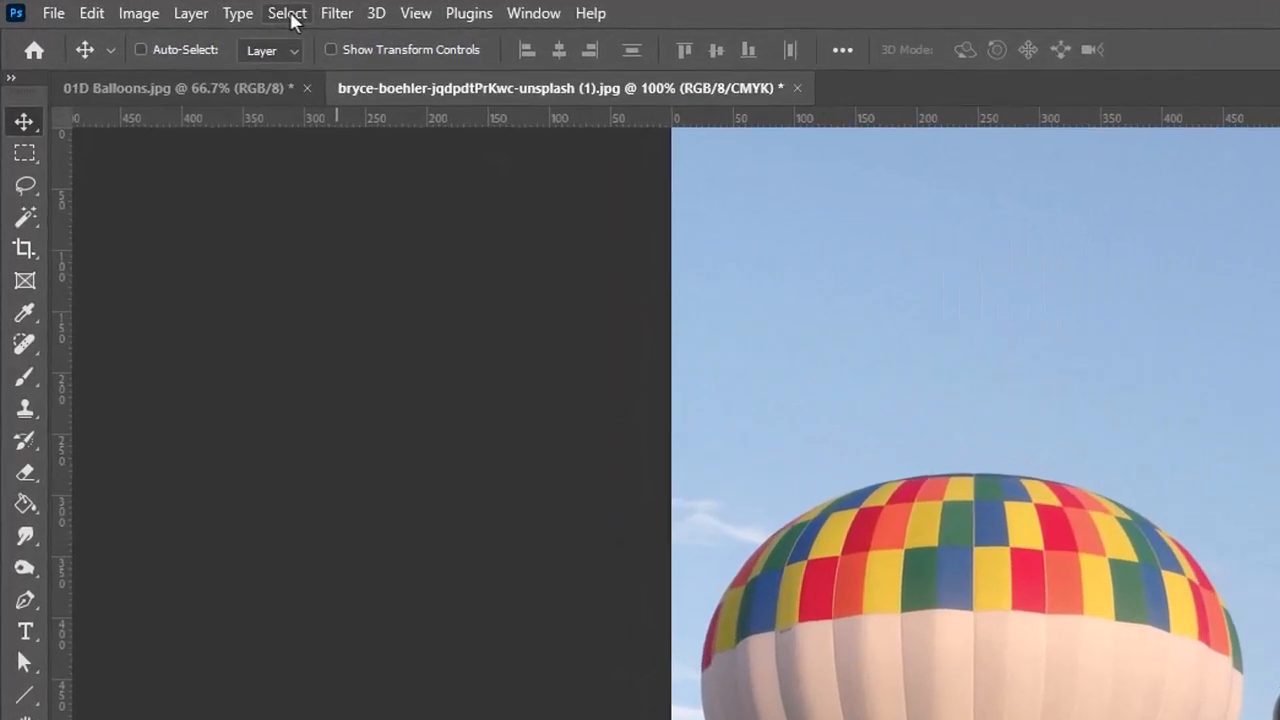
click(158, 9)
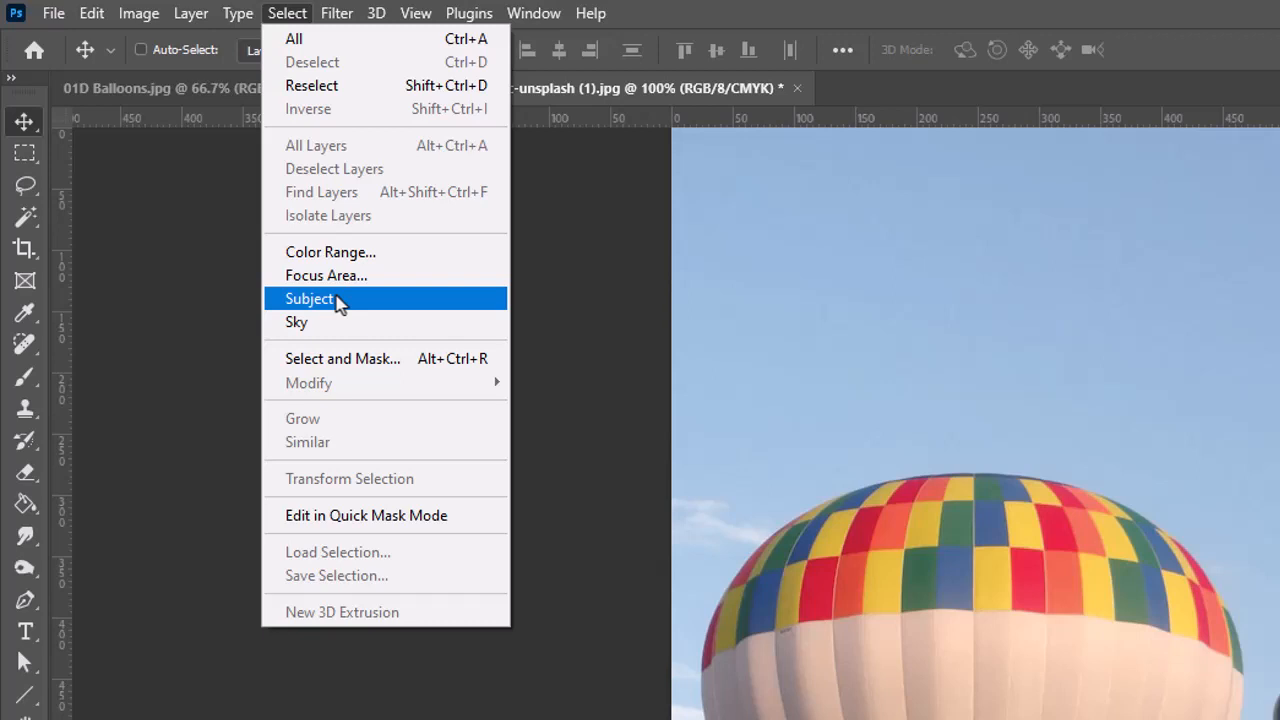
click(338, 302)
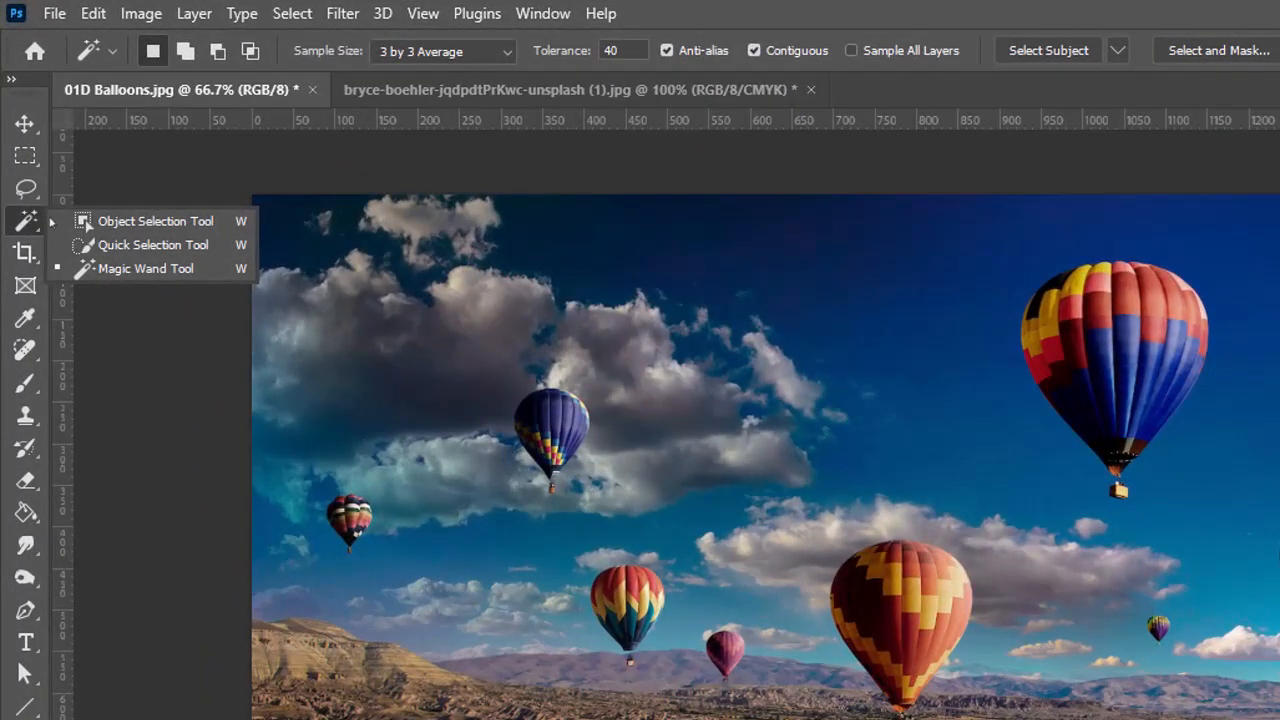
Activate the Quick Selection tool for 01D Balloons.jpg and try its new, add and subtract modes, ending on subtract.
click(126, 255)
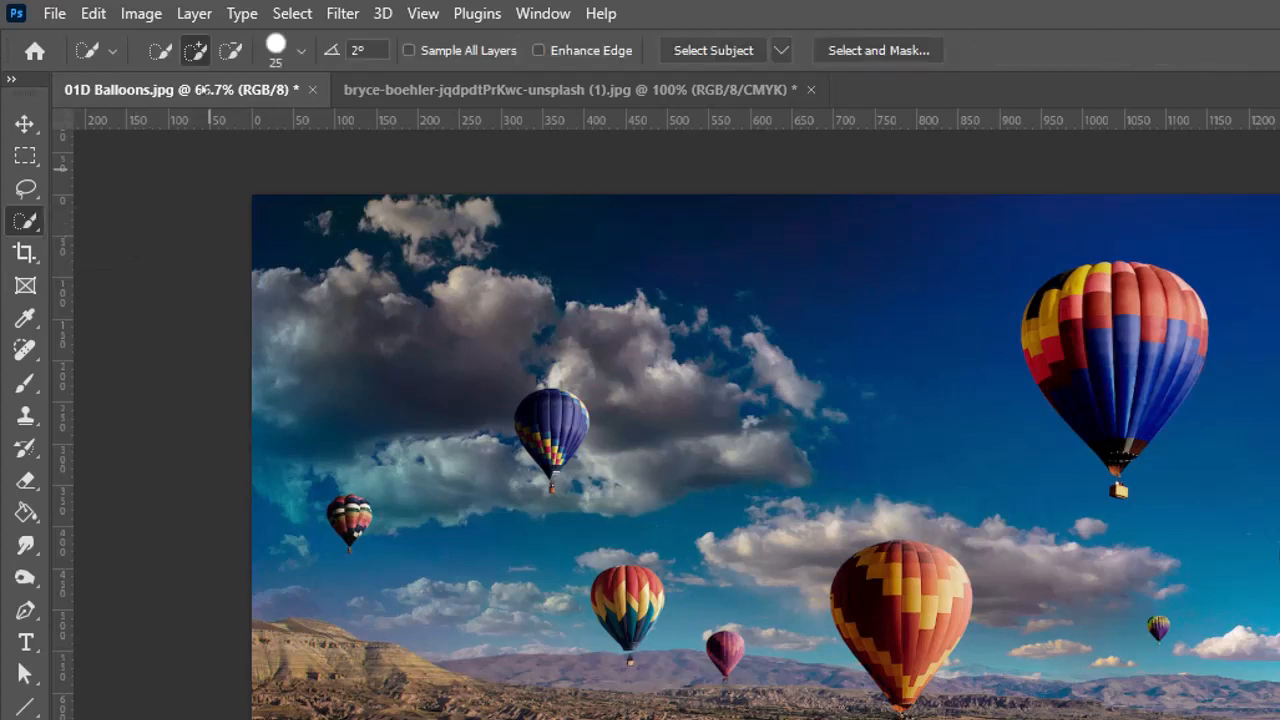
click(160, 50)
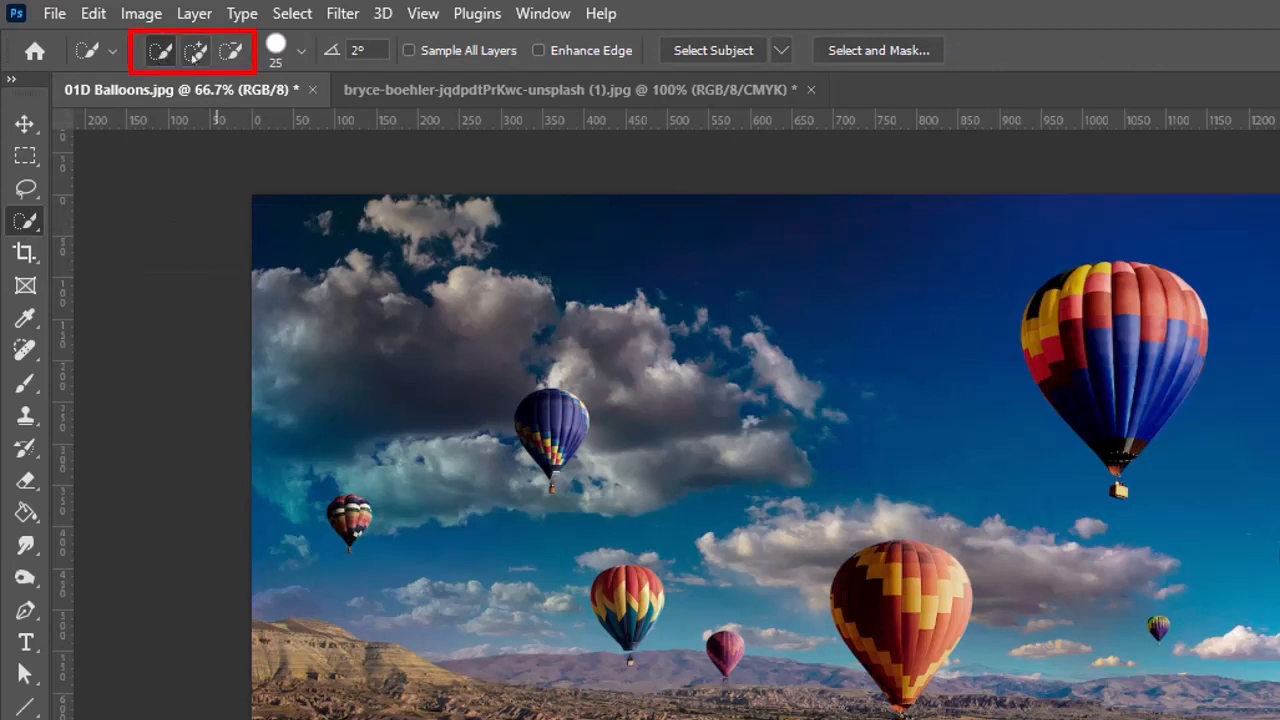
click(196, 50)
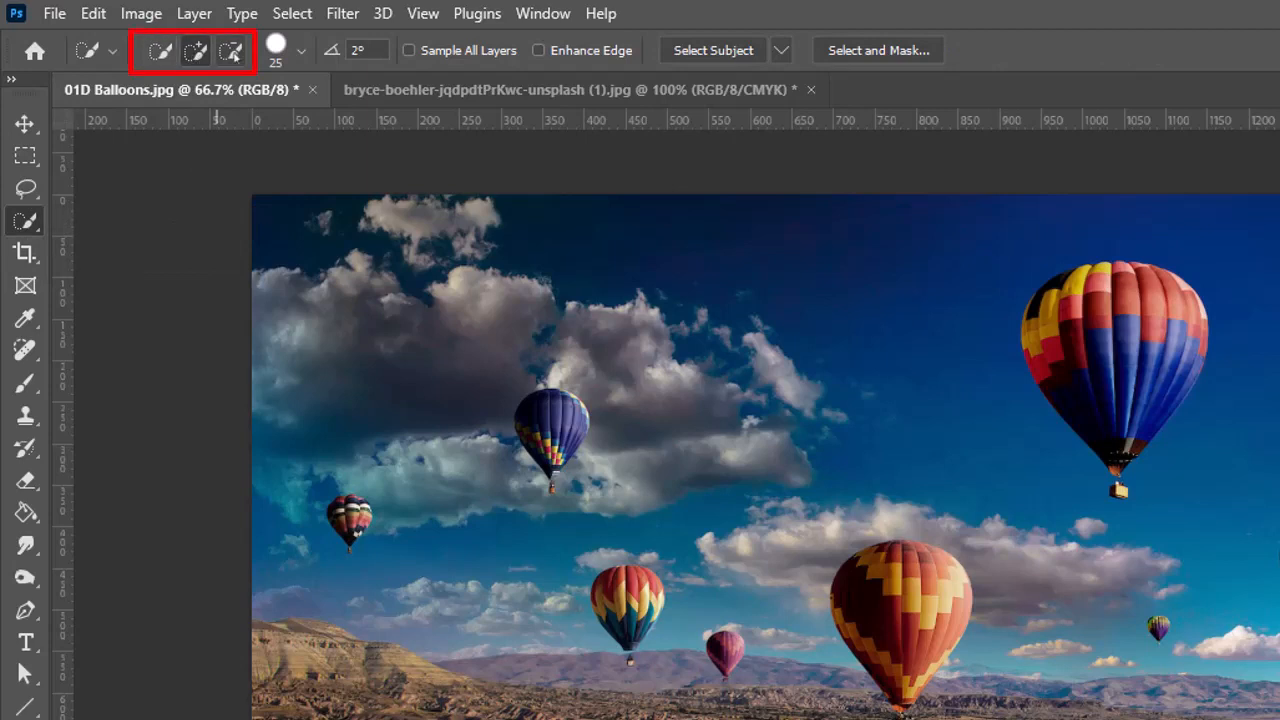
click(232, 52)
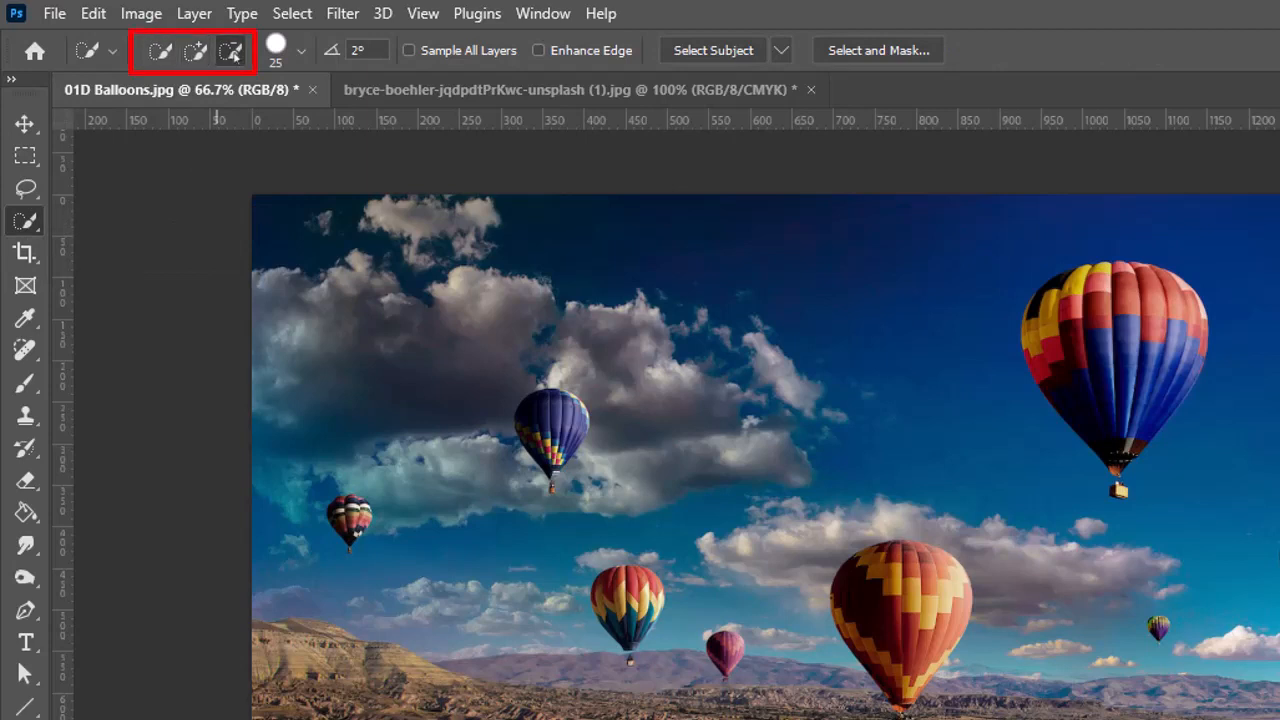
Review the Quick Selection tool's brush options and turn on Enhance Edge.
click(303, 55)
click(304, 56)
click(305, 56)
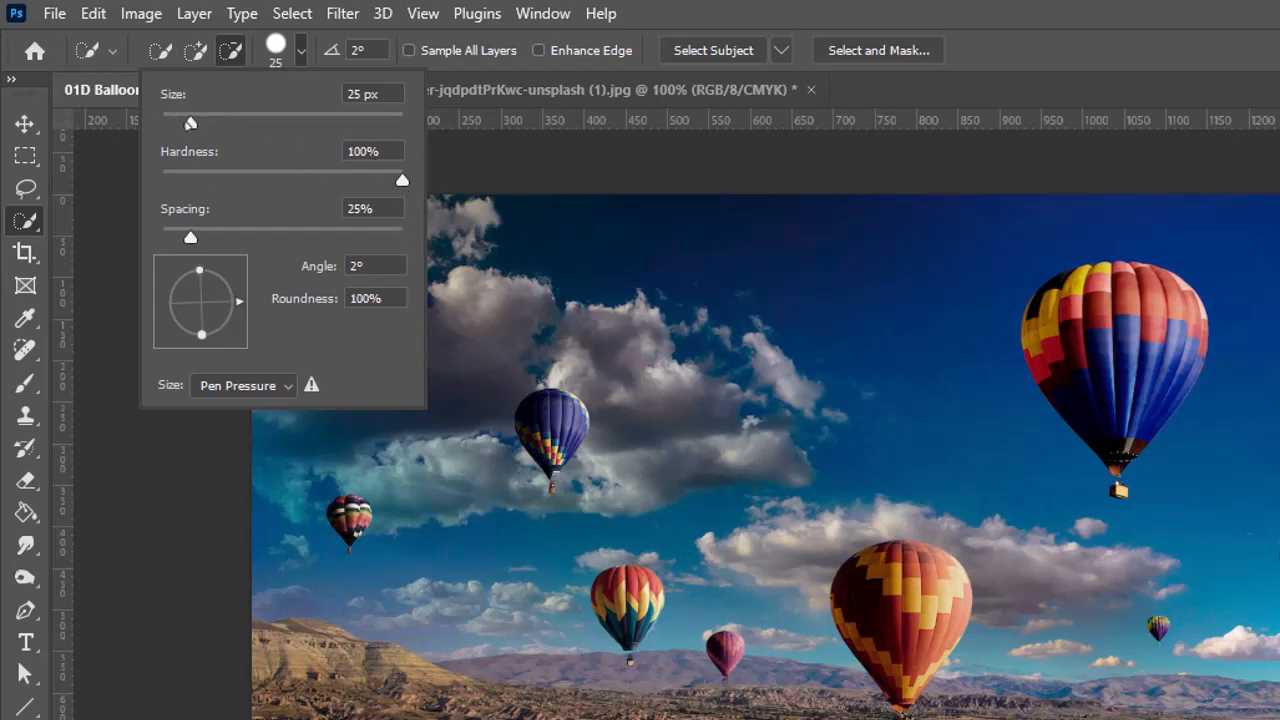
click(301, 60)
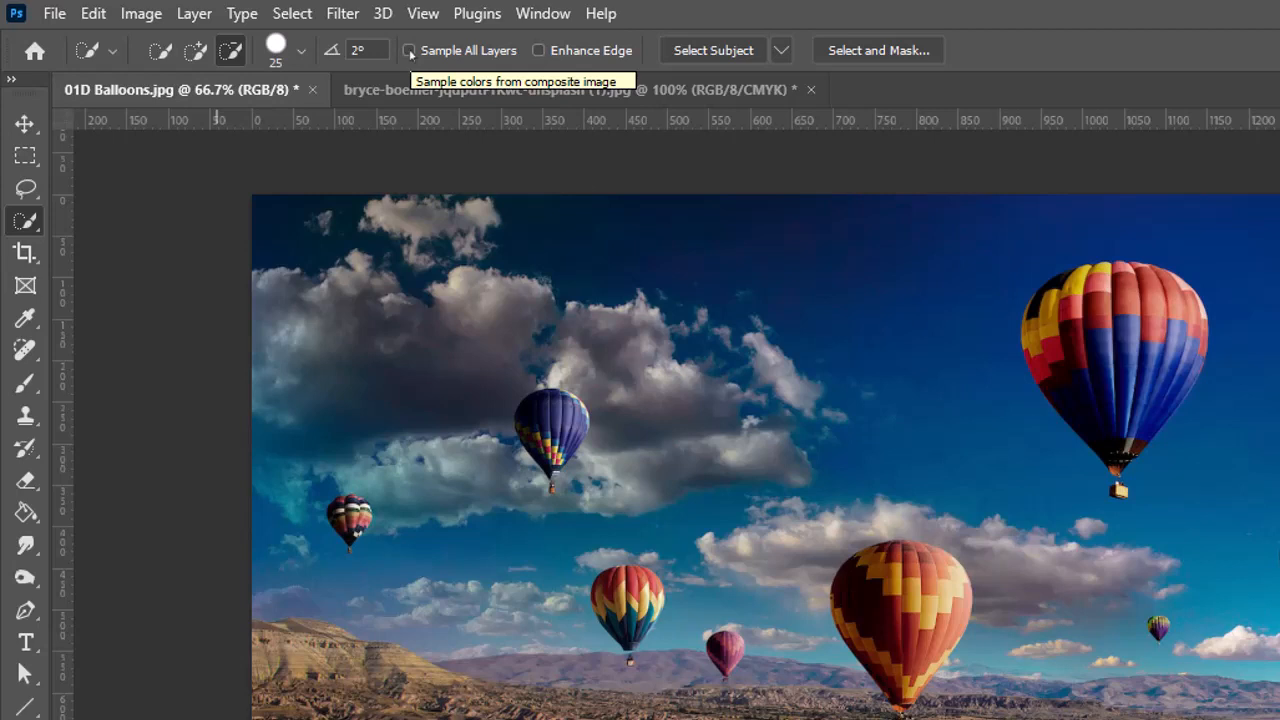
click(541, 51)
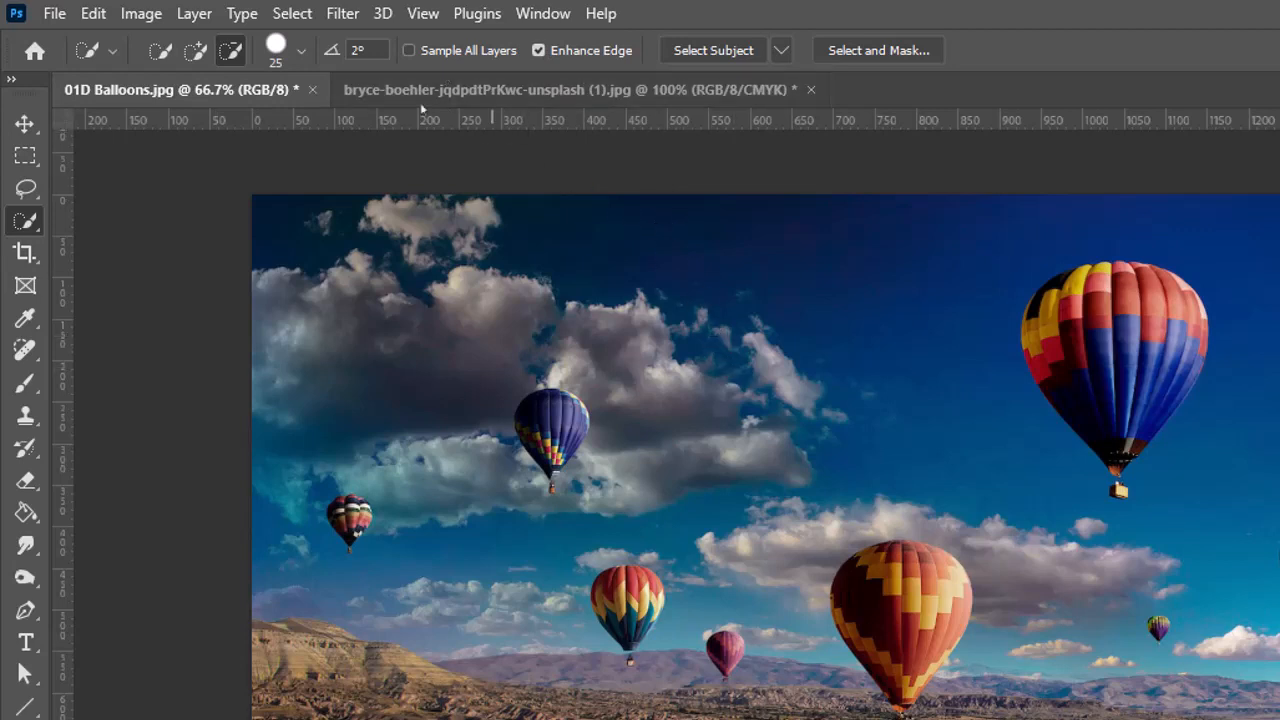
click(231, 52)
Practise enlarging and shrinking the Quick Selection brush, ending with a size of 100 px.
key(bracketright)
key(bracketright)
key(bracketright)
key(bracketright)
key(bracketright)
key(bracketright)
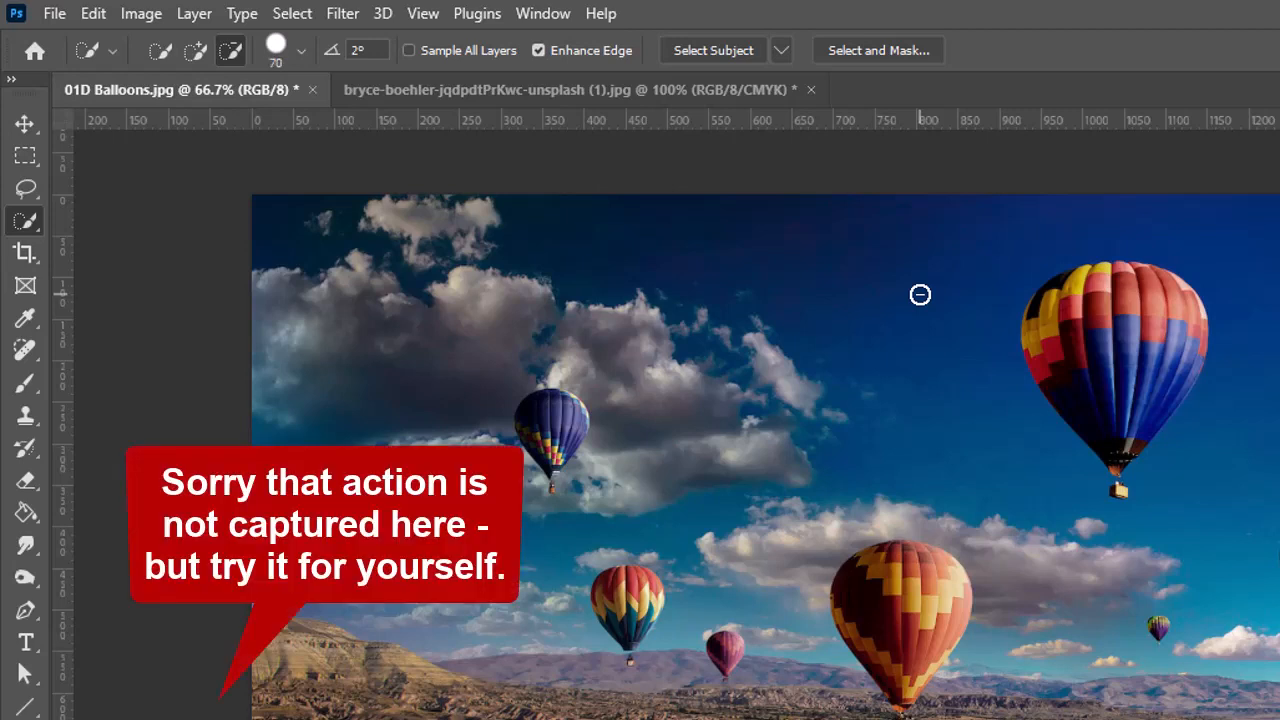
key(bracketleft)
key(bracketleft)
key(bracketleft)
key(bracketleft)
key(bracketright)
key(bracketright)
key(bracketright)
key(bracketright)
key(bracketright)
key(bracketright)
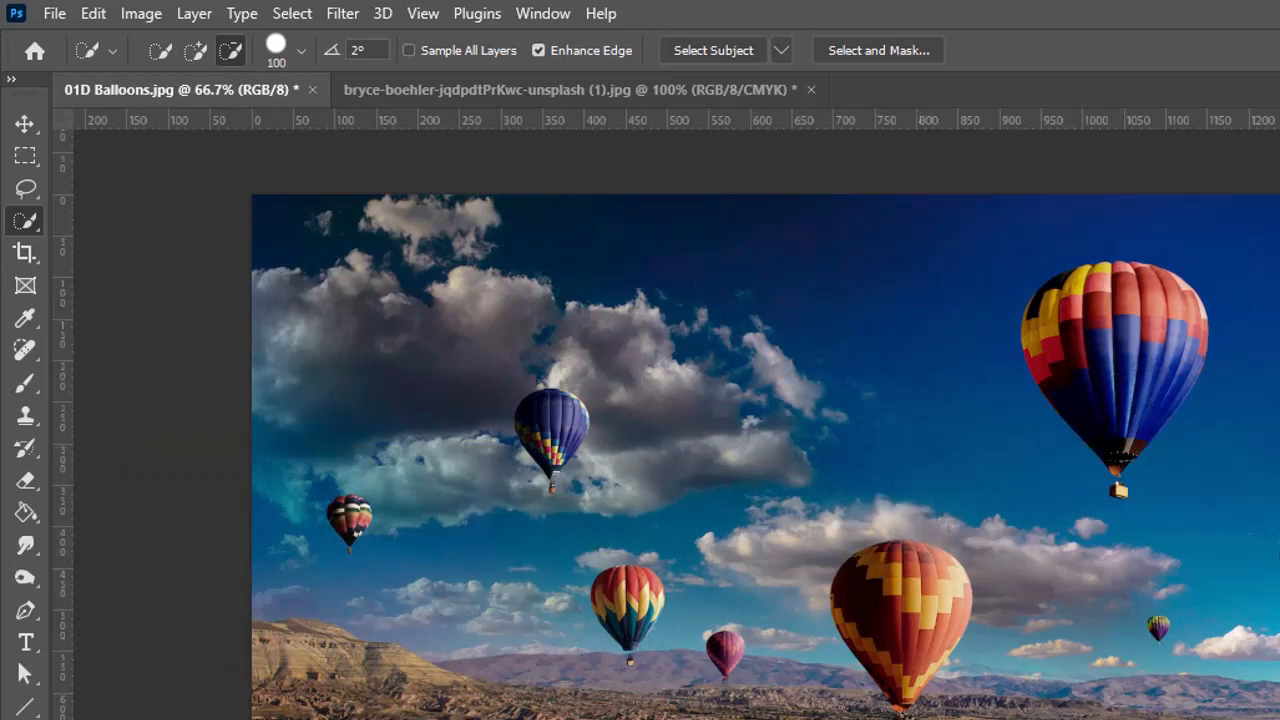
Select the large blue-and-red balloon's envelope in 01D Balloons.jpg with the Quick Selection tool.
key(z)
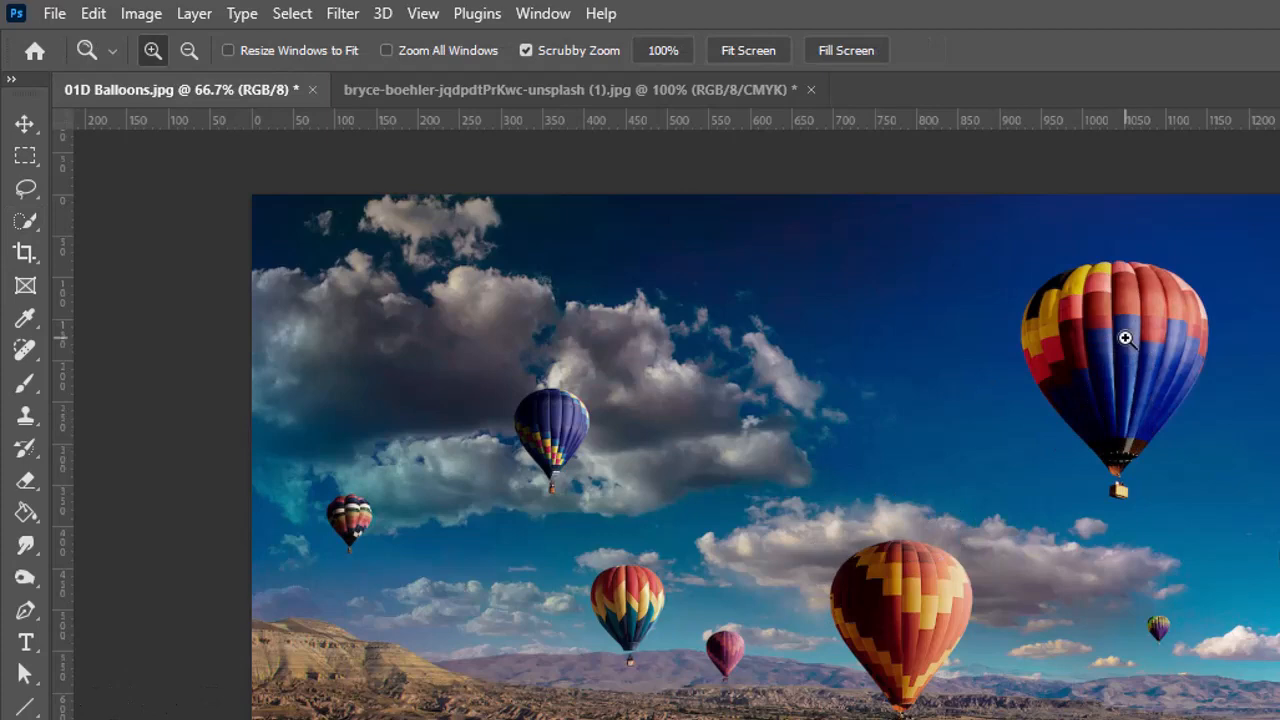
click(1125, 338)
click(1125, 338)
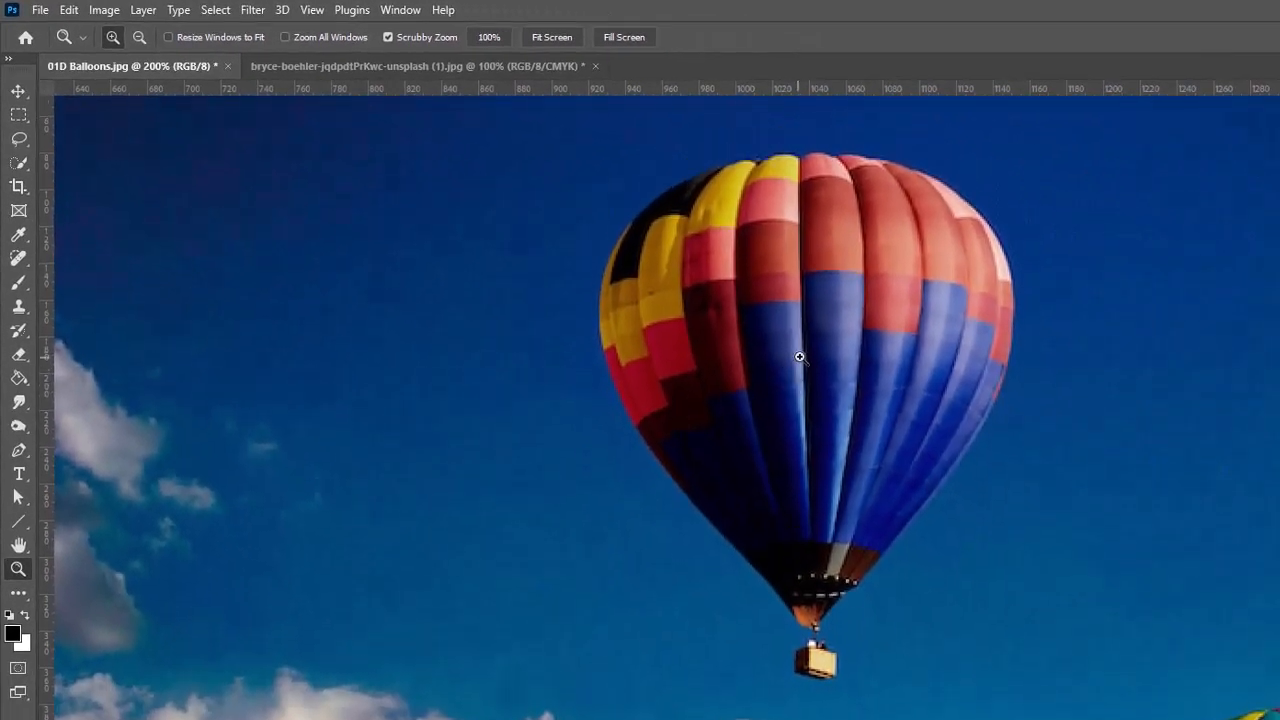
click(800, 357)
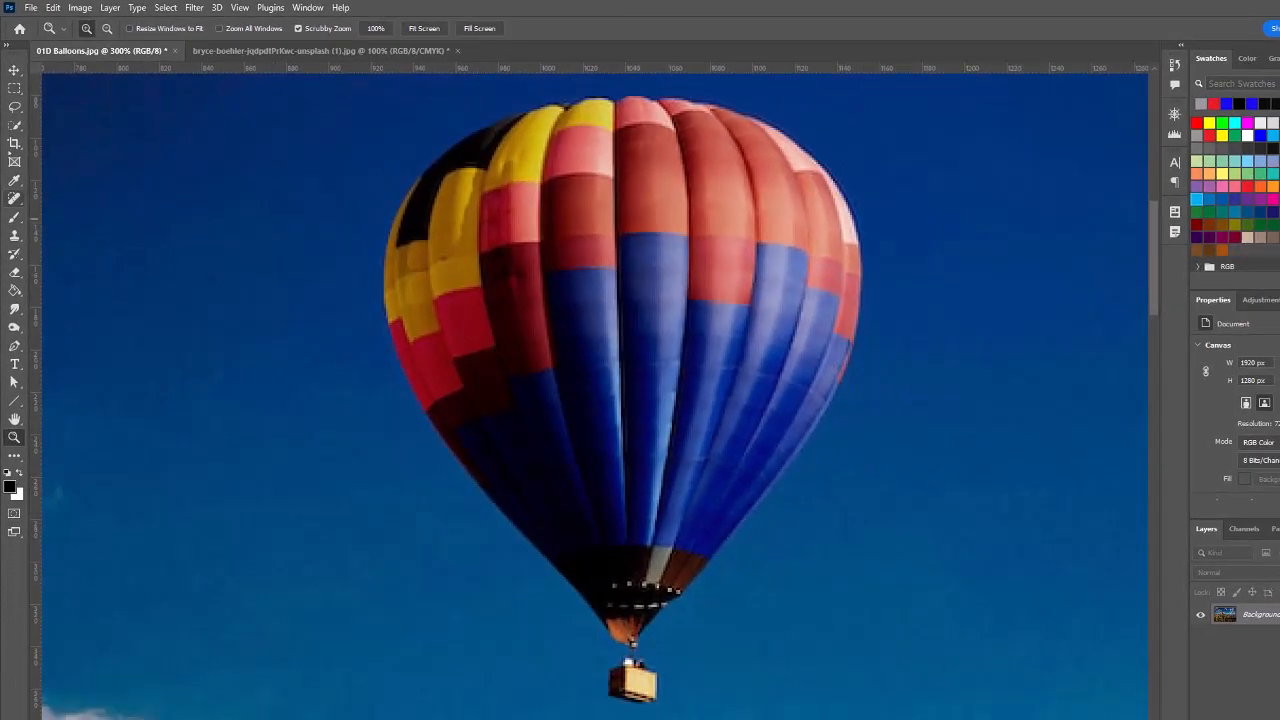
click(17, 126)
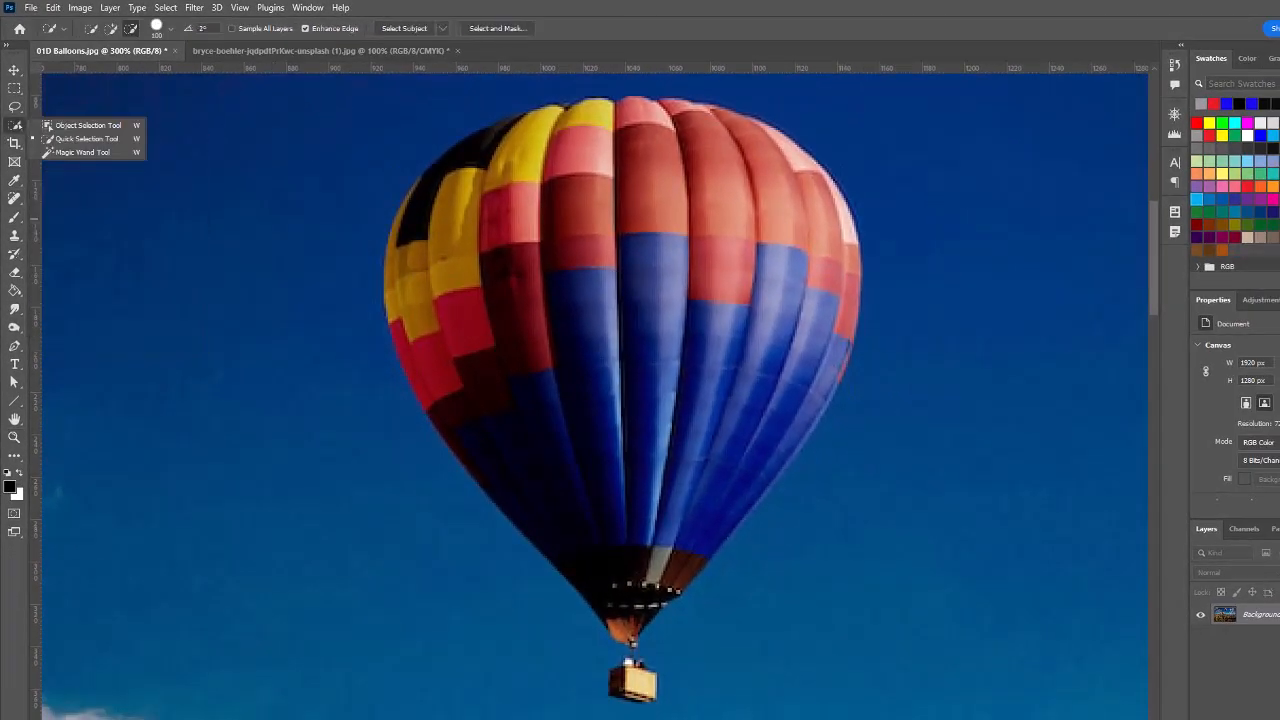
click(78, 142)
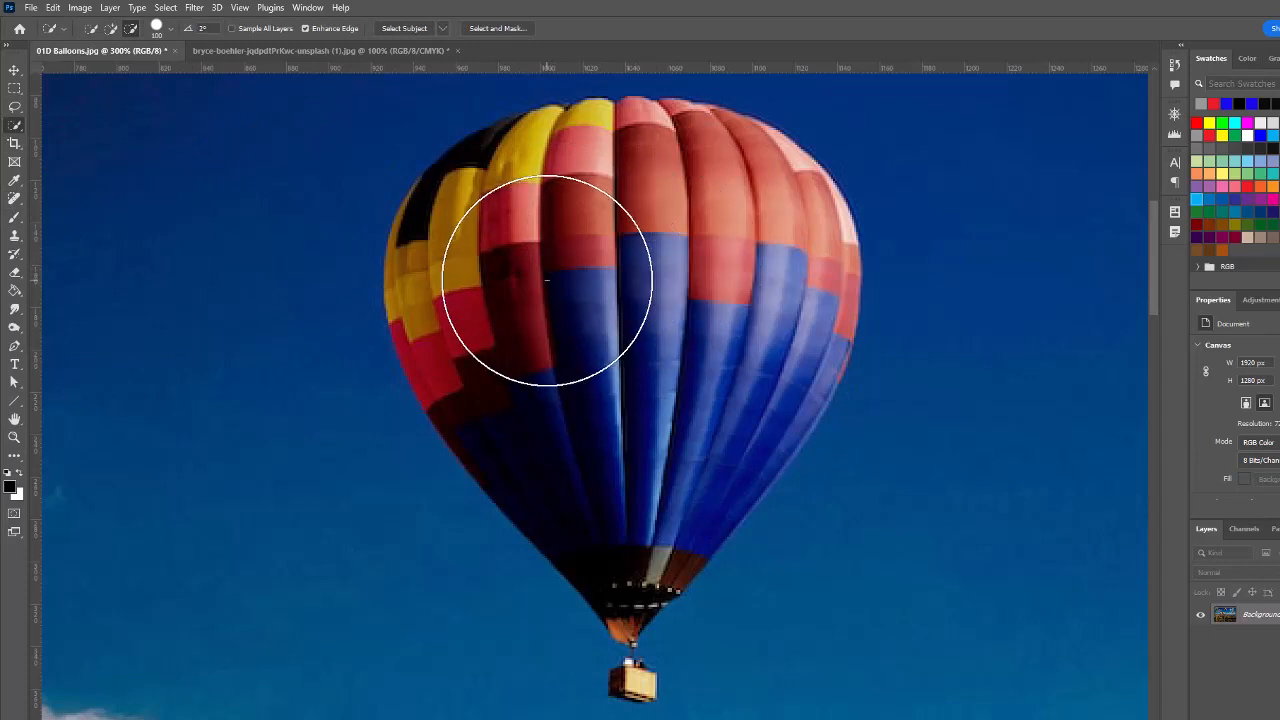
mouse_move(547, 281)
mouse_down()
mouse_move(509, 293)
mouse_move(530, 263)
mouse_move(584, 238)
mouse_move(692, 248)
mouse_move(704, 256)
mouse_move(670, 355)
mouse_up()
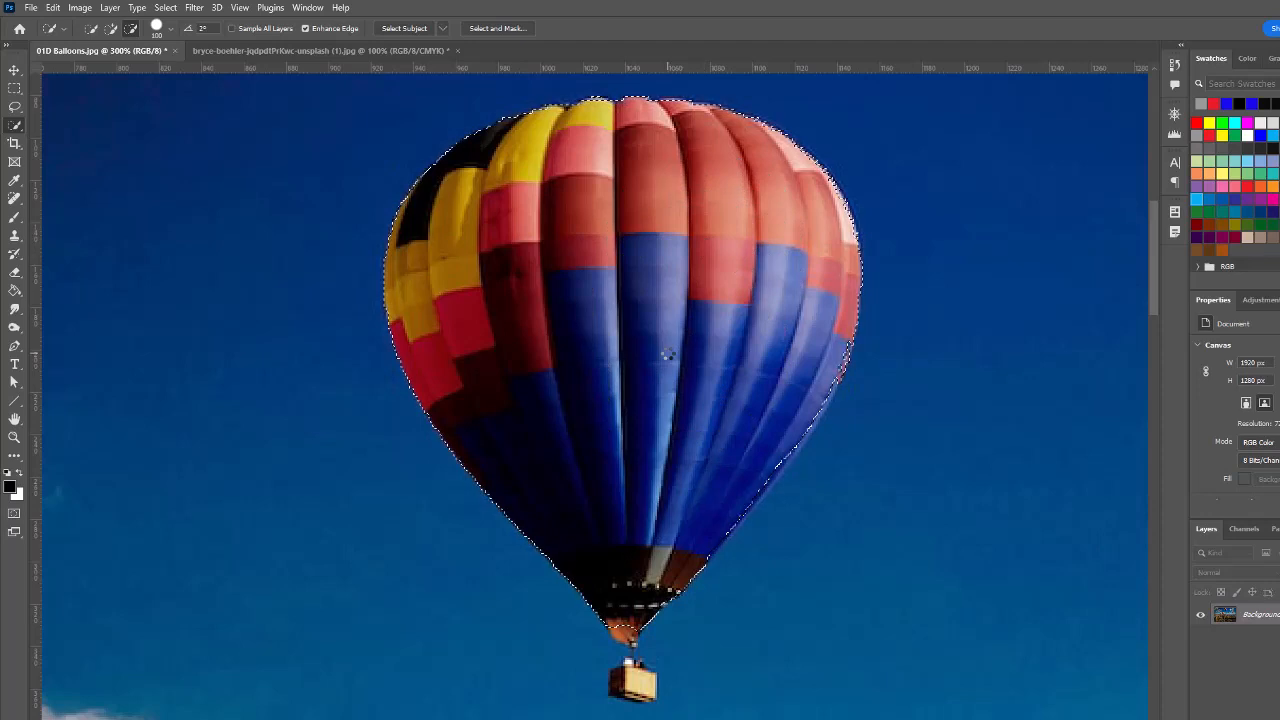
Shrink the Quick Selection brush to 15 px and add the balloon's basket to the selection.
key(bracketleft)
key(bracketleft)
key(bracketleft)
key(bracketleft)
key(bracketleft)
key(bracketleft)
key(bracketleft)
click(110, 28)
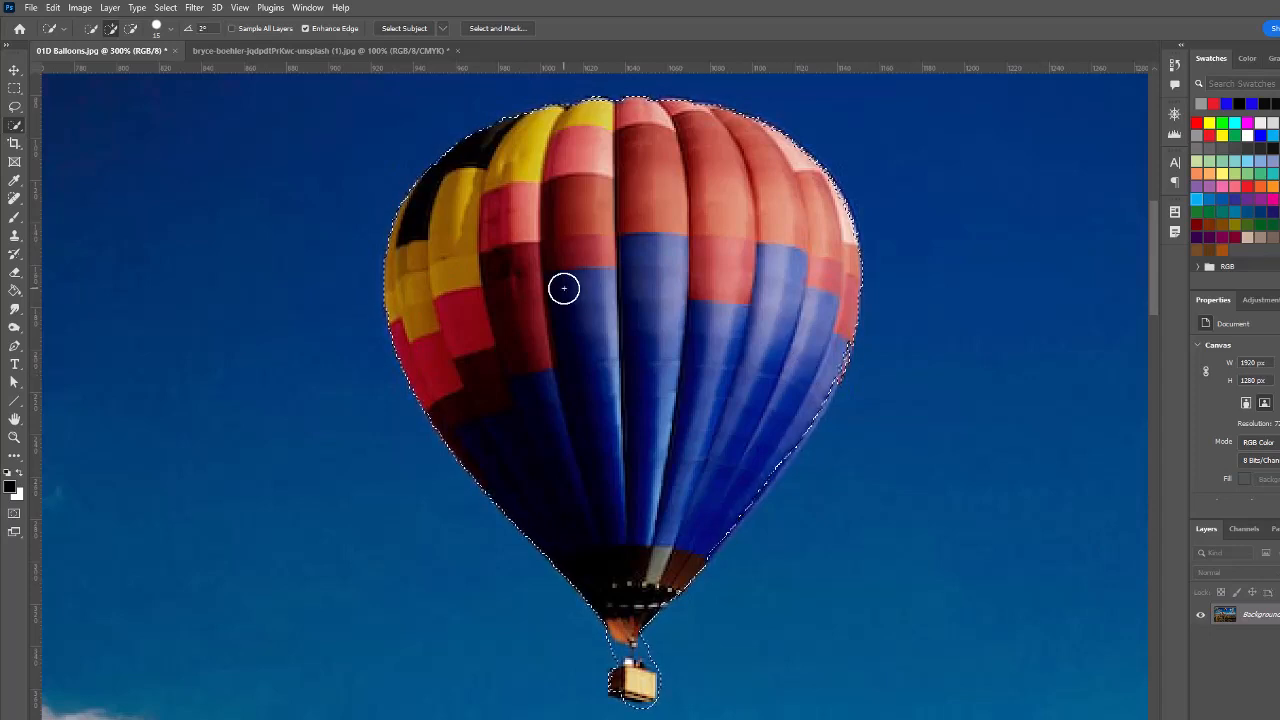
Clear the selections in 01D Balloons.jpg and the portrait balloon photo, and enlarge the Quick Selection brush to 70 px there.
key(ctrl+d)
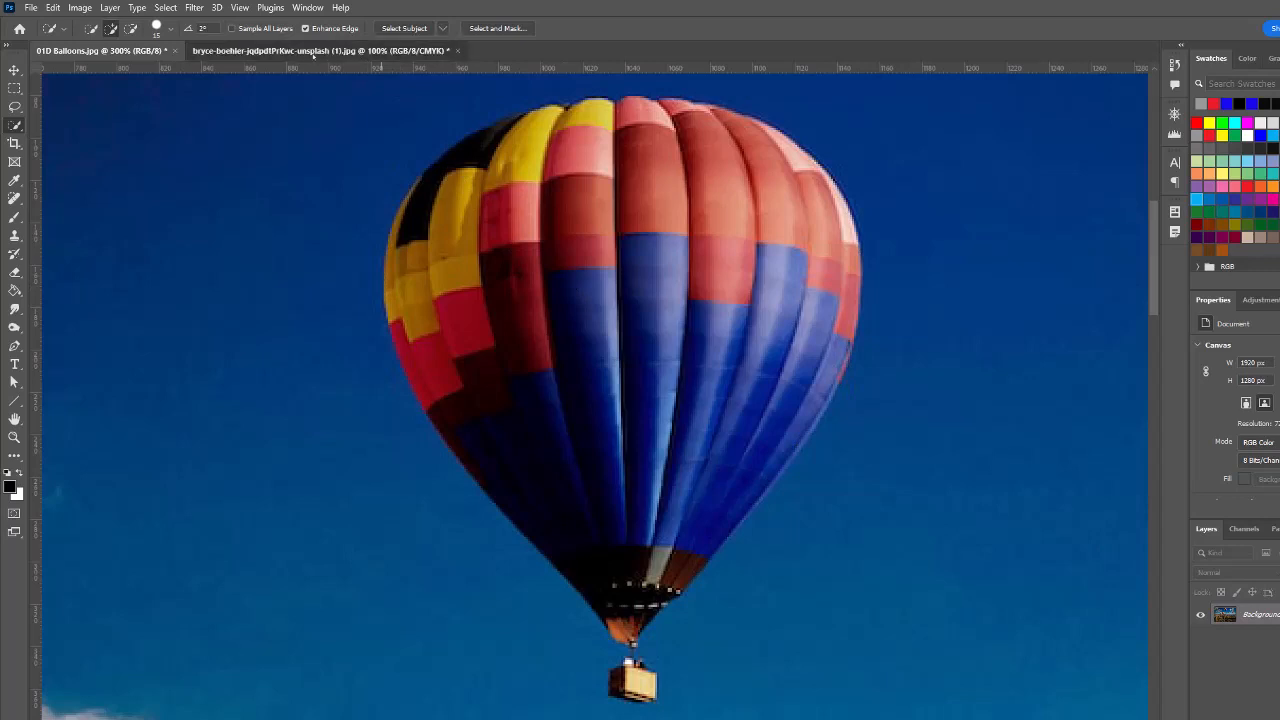
click(314, 52)
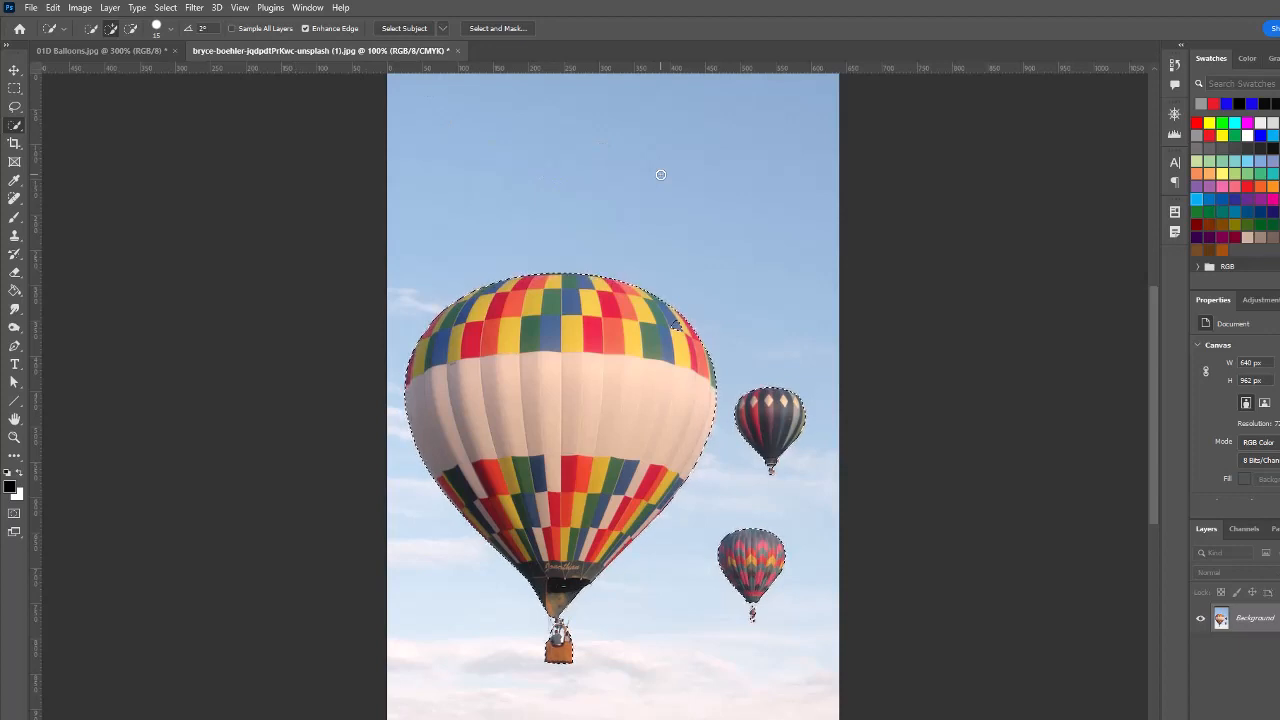
key(ctrl+d)
key(bracketright)
key(bracketright)
key(bracketright)
key(bracketright)
key(bracketright)
key(bracketright)
key(bracketright)
key(bracketright)
key(bracketright)
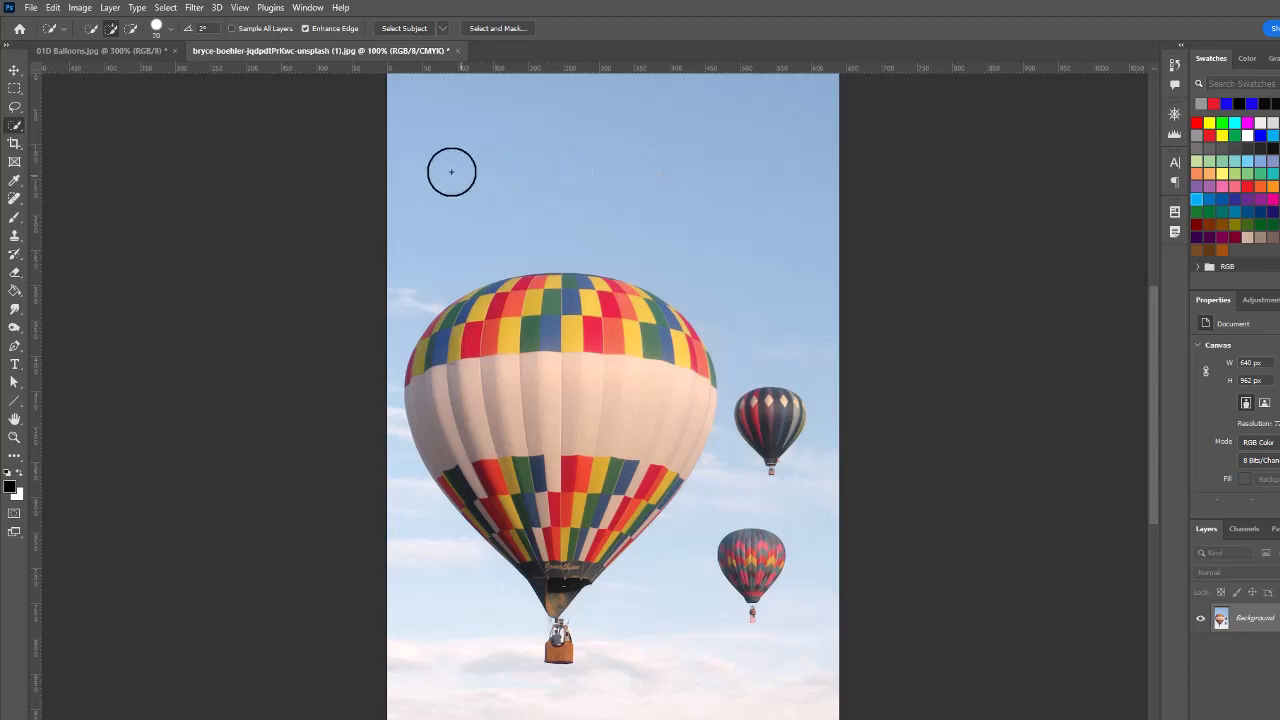
Select the entire sky around the three balloons with the Quick Selection tool and invert the selection.
mouse_move(434, 157)
mouse_down()
mouse_move(640, 152)
mouse_move(765, 169)
mouse_up()
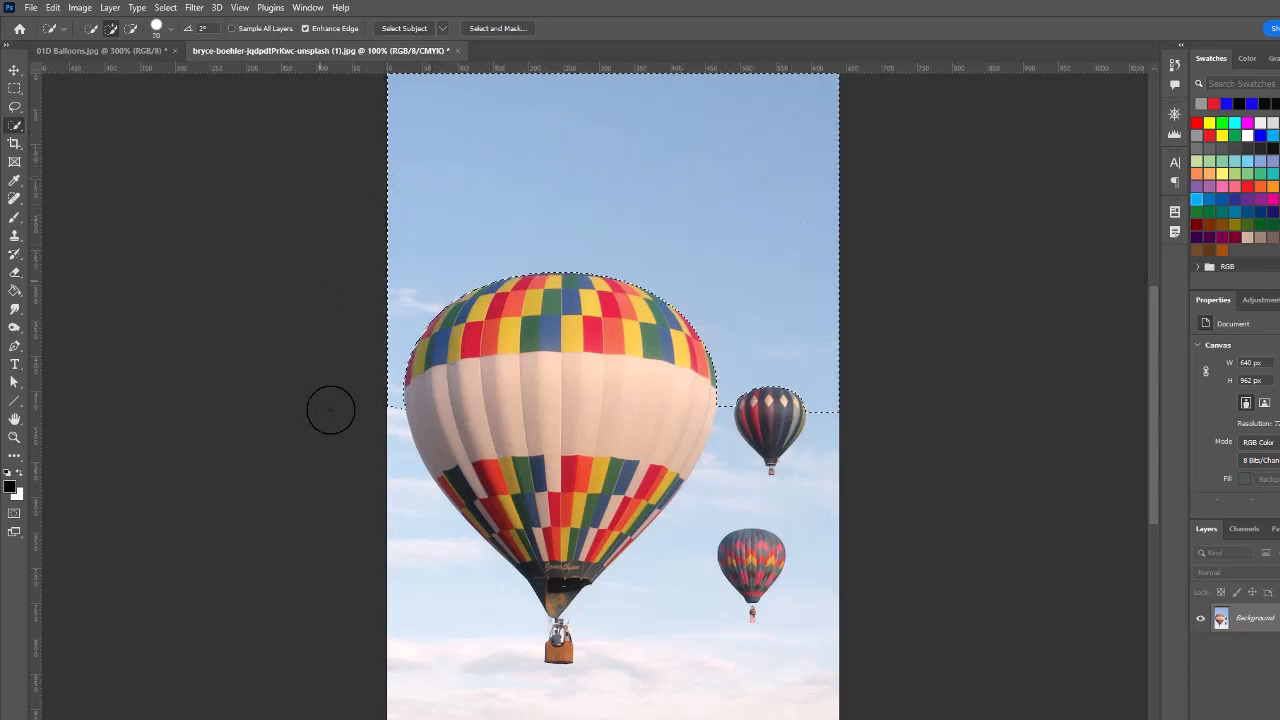
mouse_move(331, 410)
mouse_down()
mouse_move(411, 549)
mouse_move(449, 671)
mouse_move(491, 712)
mouse_move(640, 706)
mouse_move(654, 623)
mouse_move(780, 714)
mouse_up()
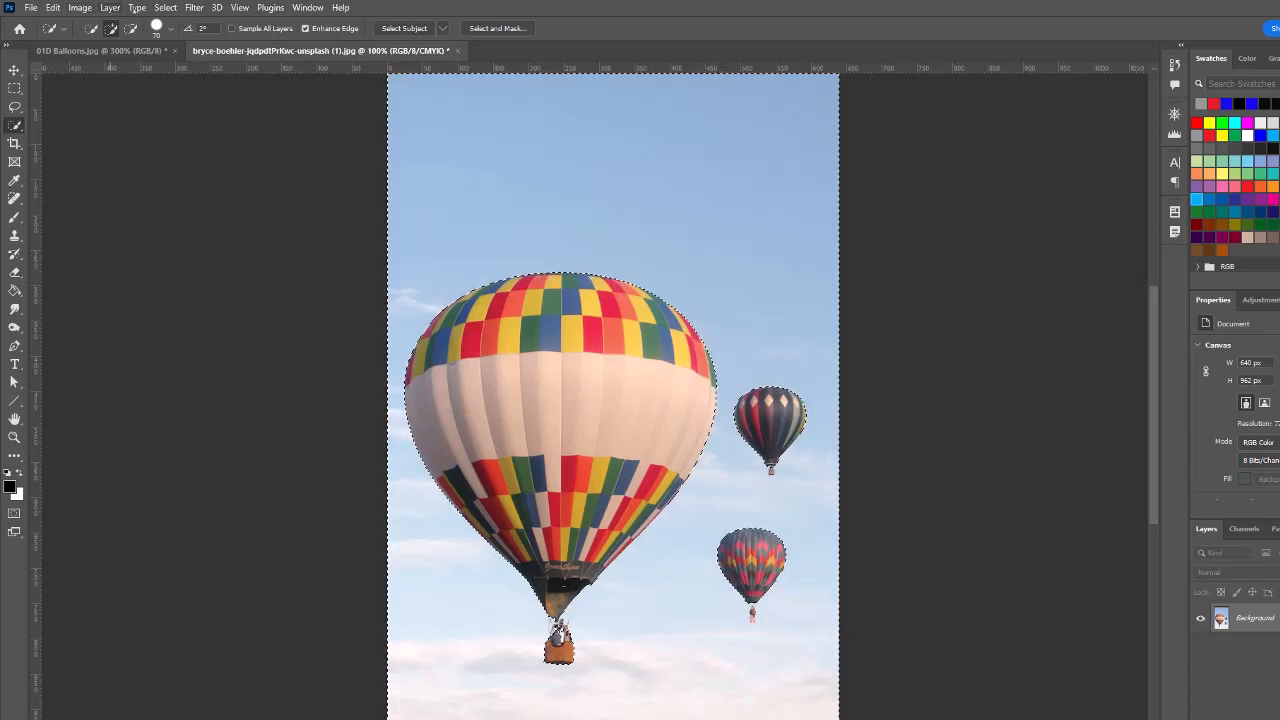
click(166, 8)
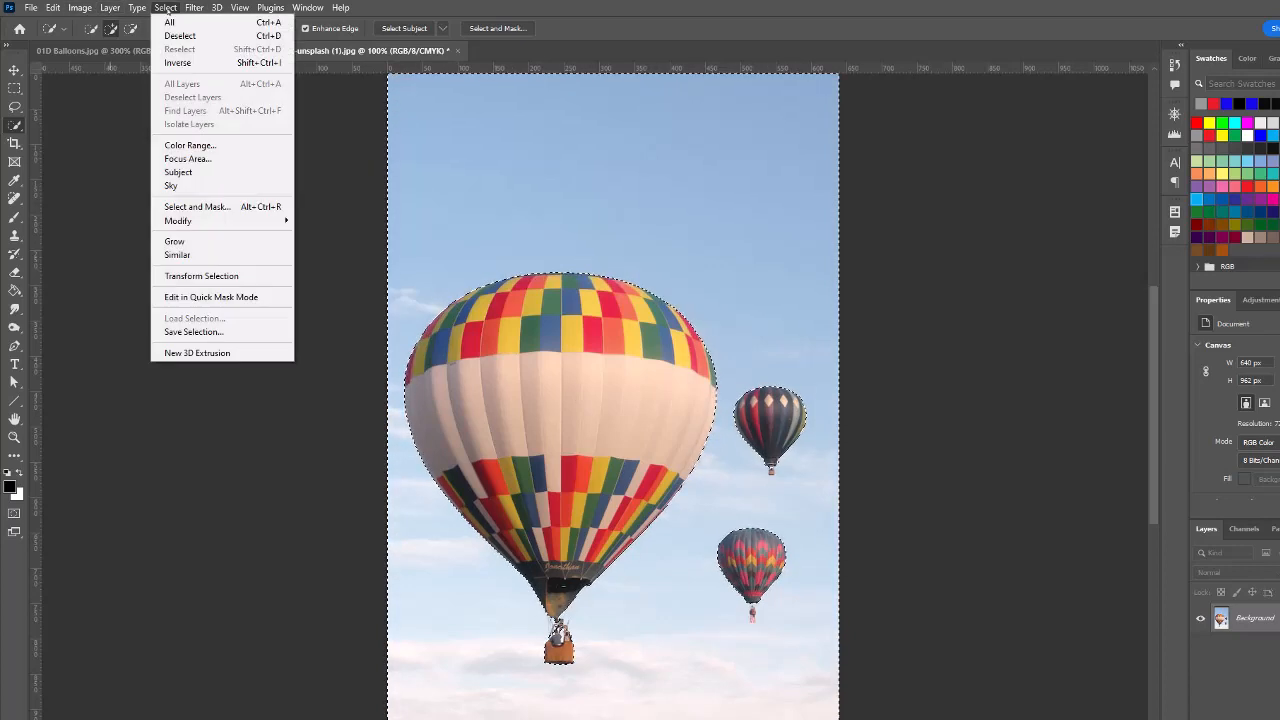
click(178, 62)
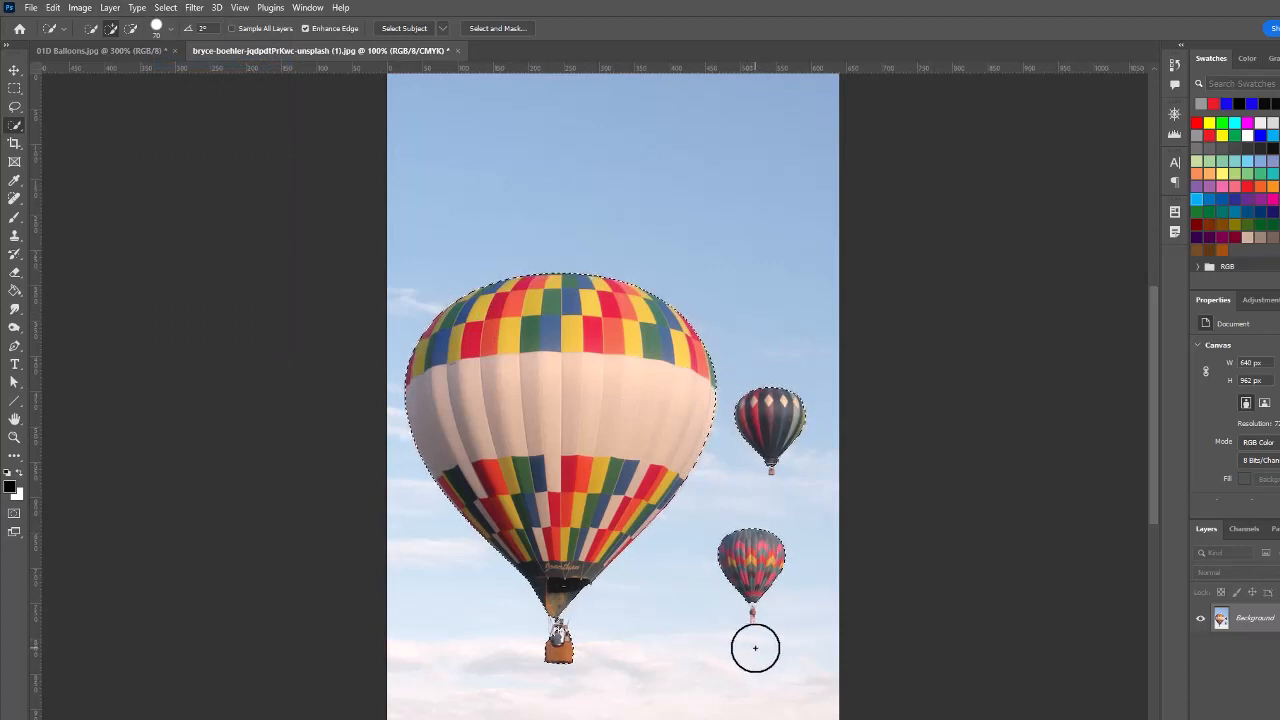
Start a fresh selection with the brush reduced to 35 px, brushing over the large balloon and both small ones.
key(ctrl+d)
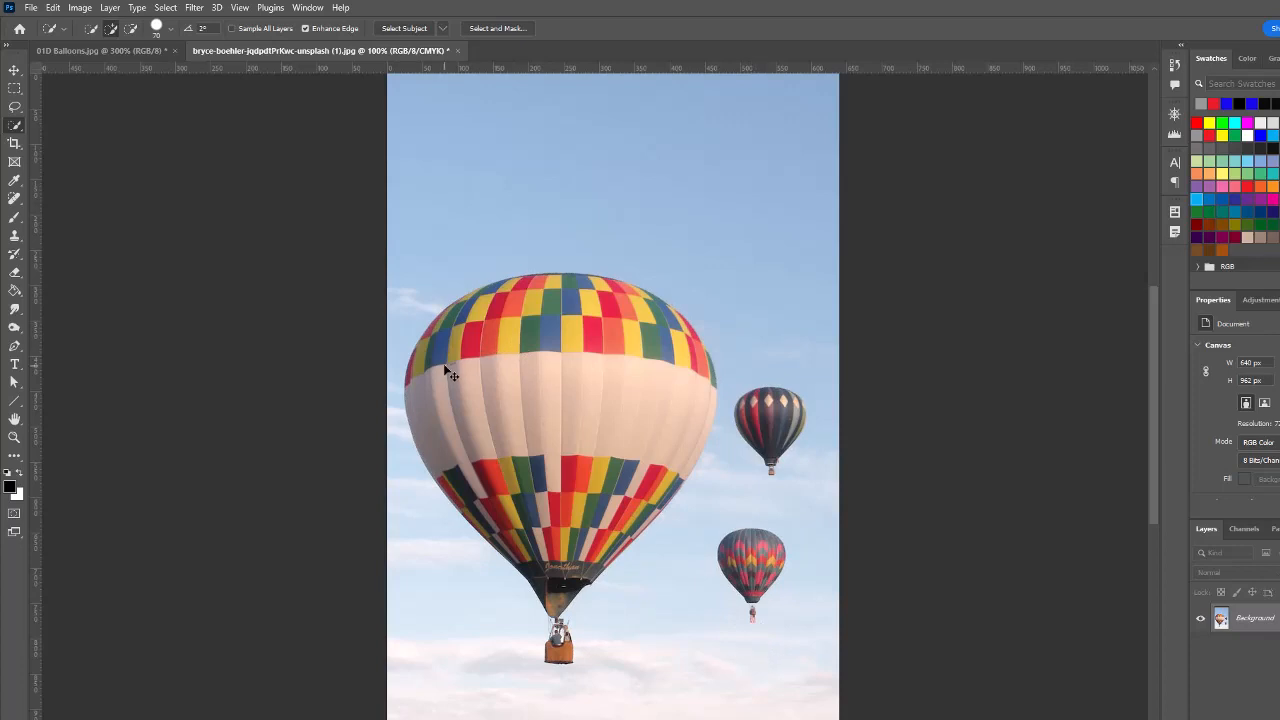
key(ctrl+z)
key(bracketleft)
key(bracketleft)
key(bracketleft)
key(bracketleft)
key(bracketleft)
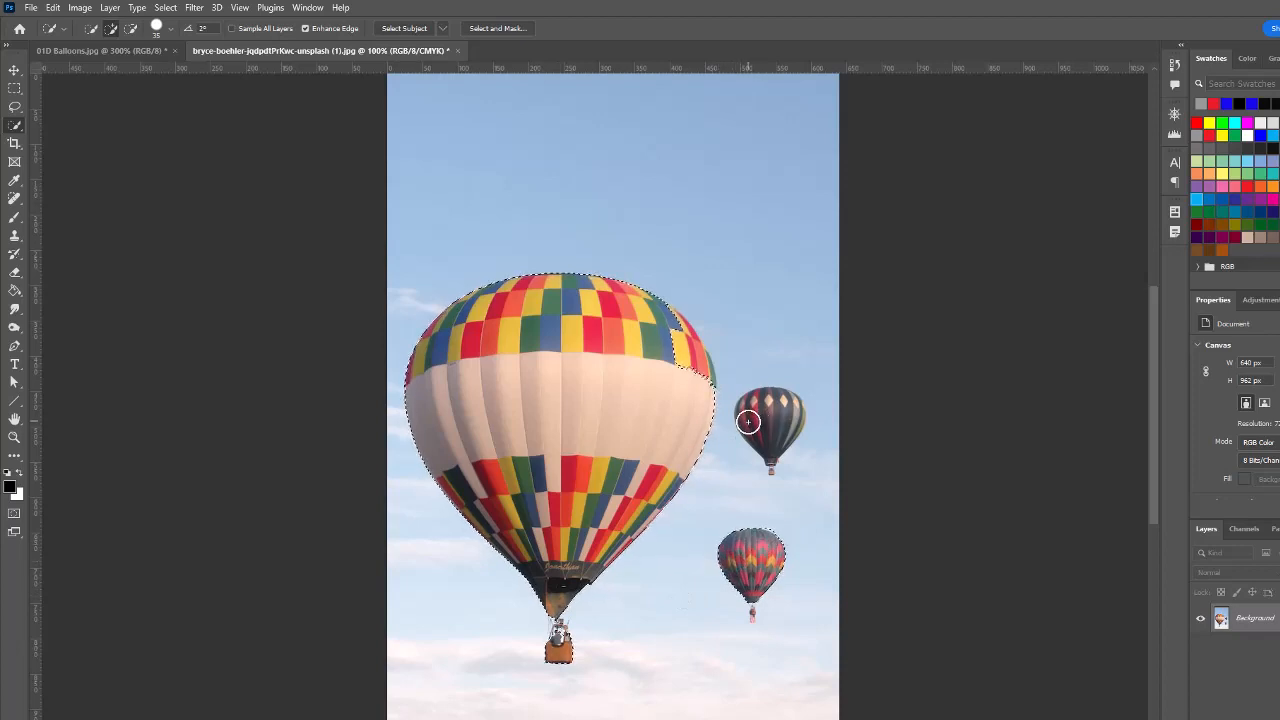
drag(748, 422, 769, 423)
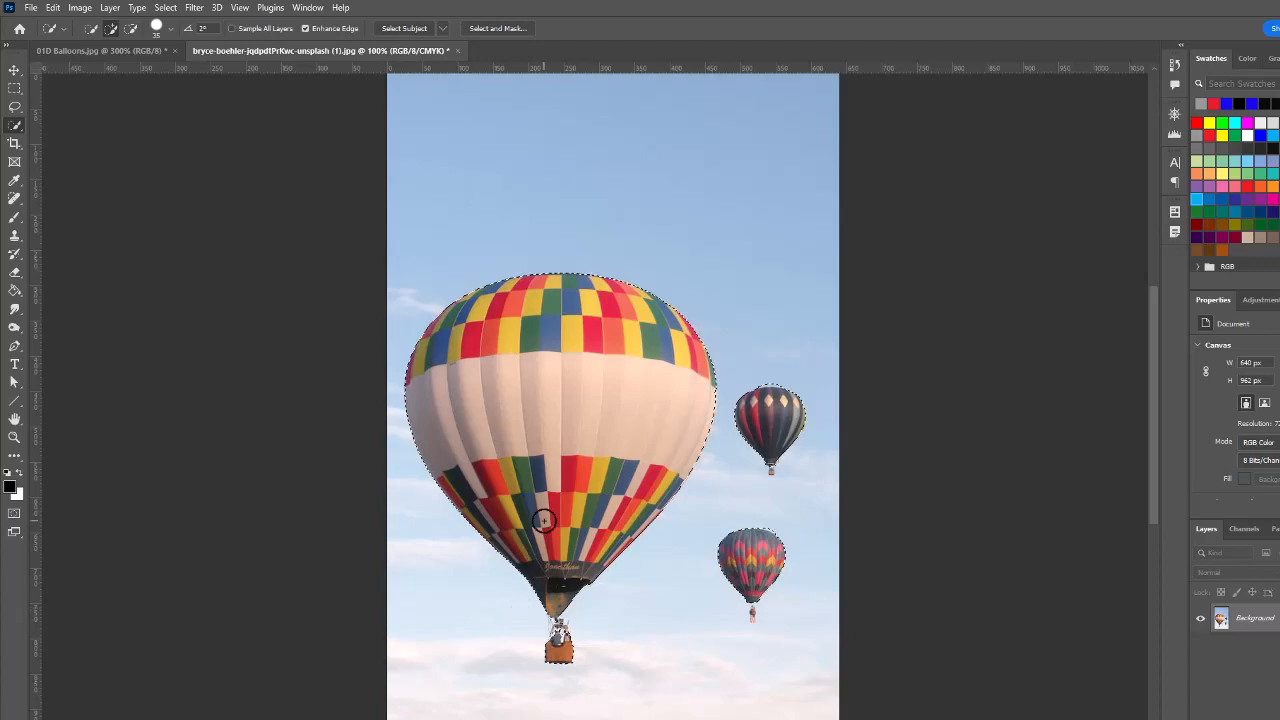
Replace the current selection with only the large balloon using the Object Selection tool, and copy it.
key(ctrl+d)
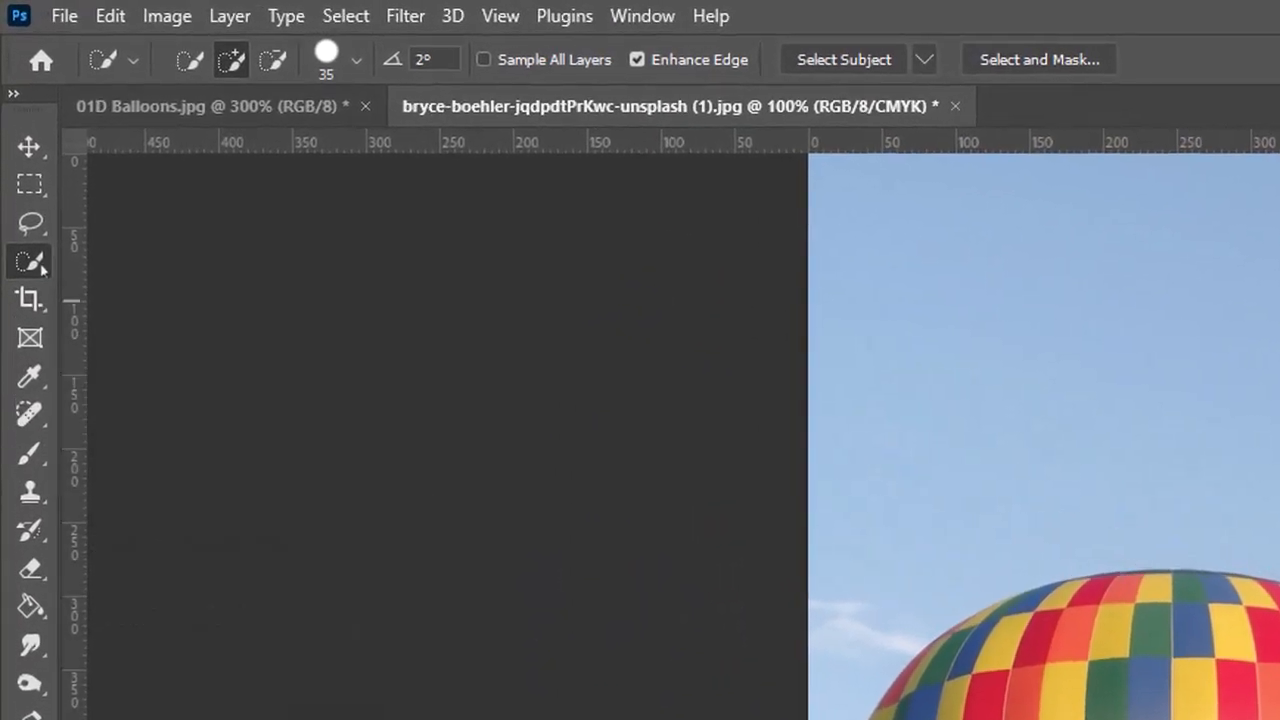
right_click(41, 264)
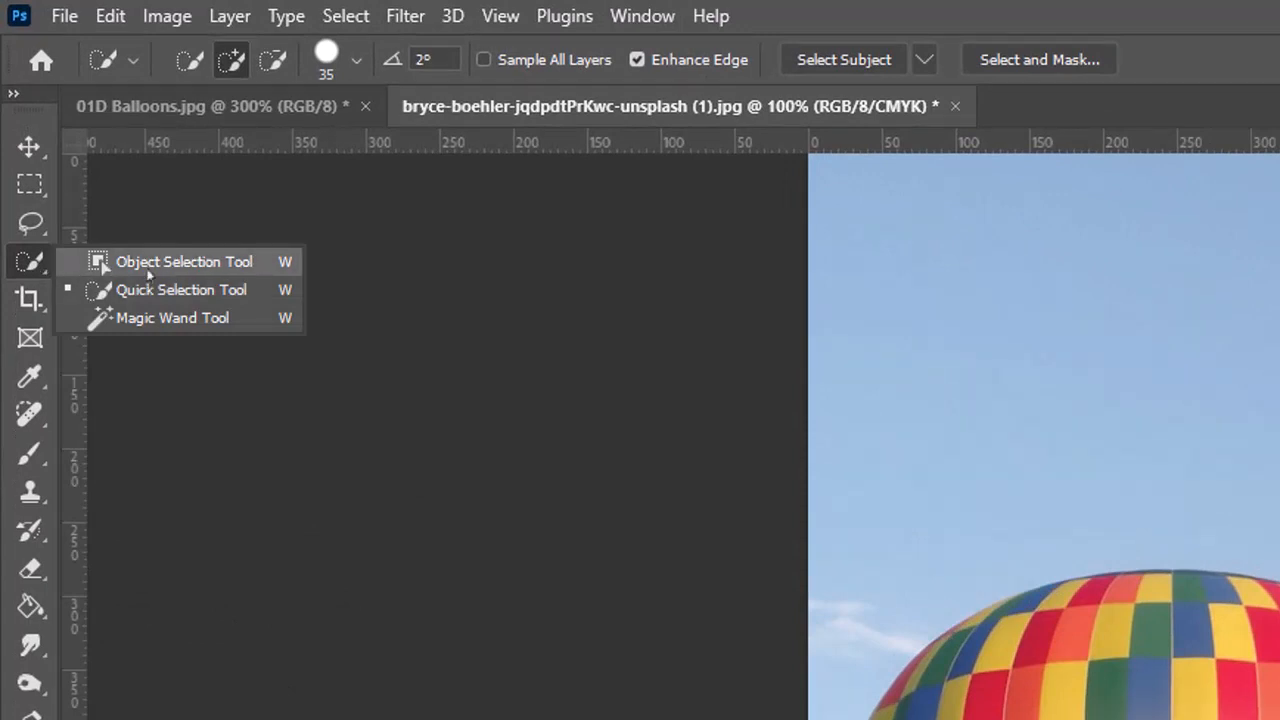
click(148, 268)
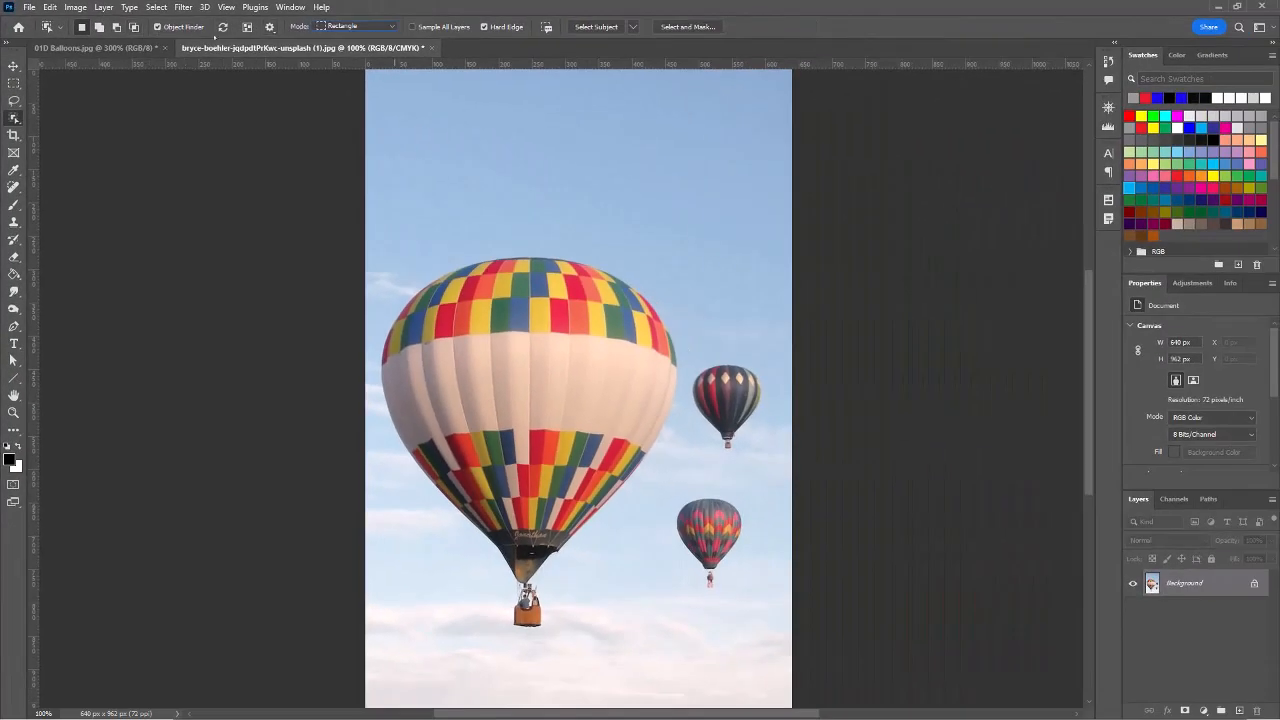
scroll(268, 231, up, 1)
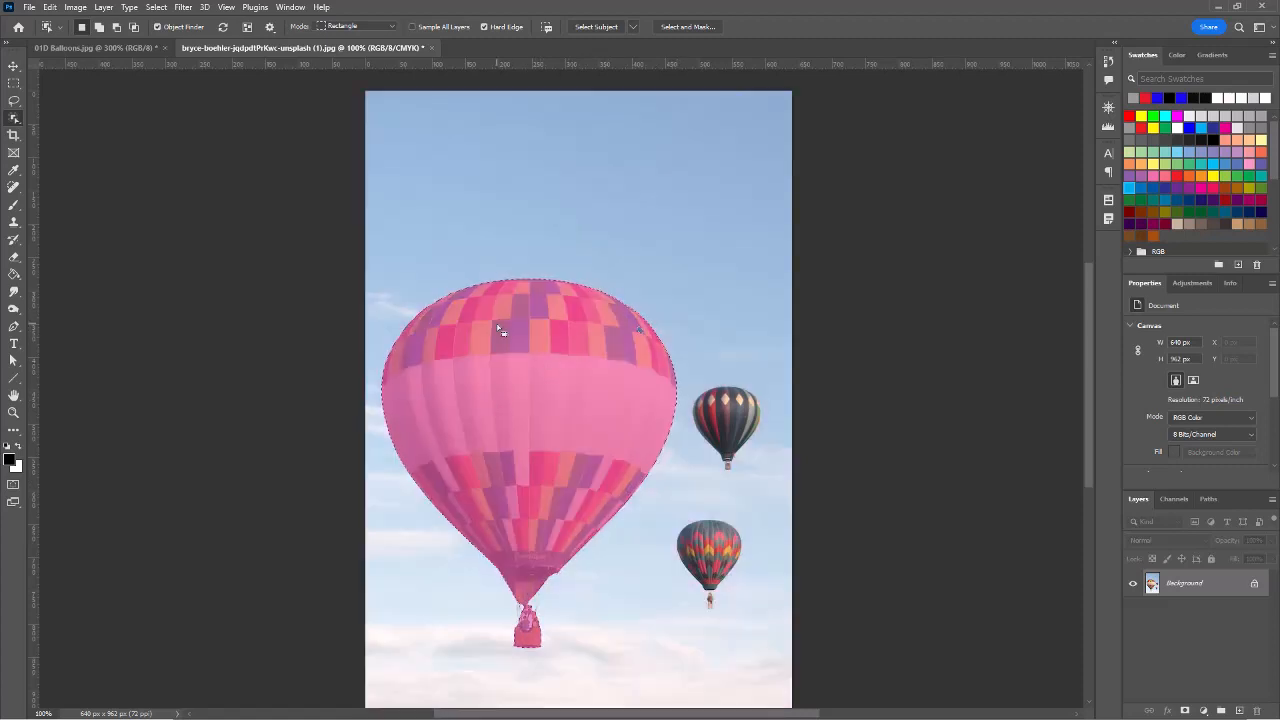
click(49, 7)
click(70, 99)
Paste the copied balloon into 01D Balloons.jpg and move it to the upper-left part of the sky.
click(95, 47)
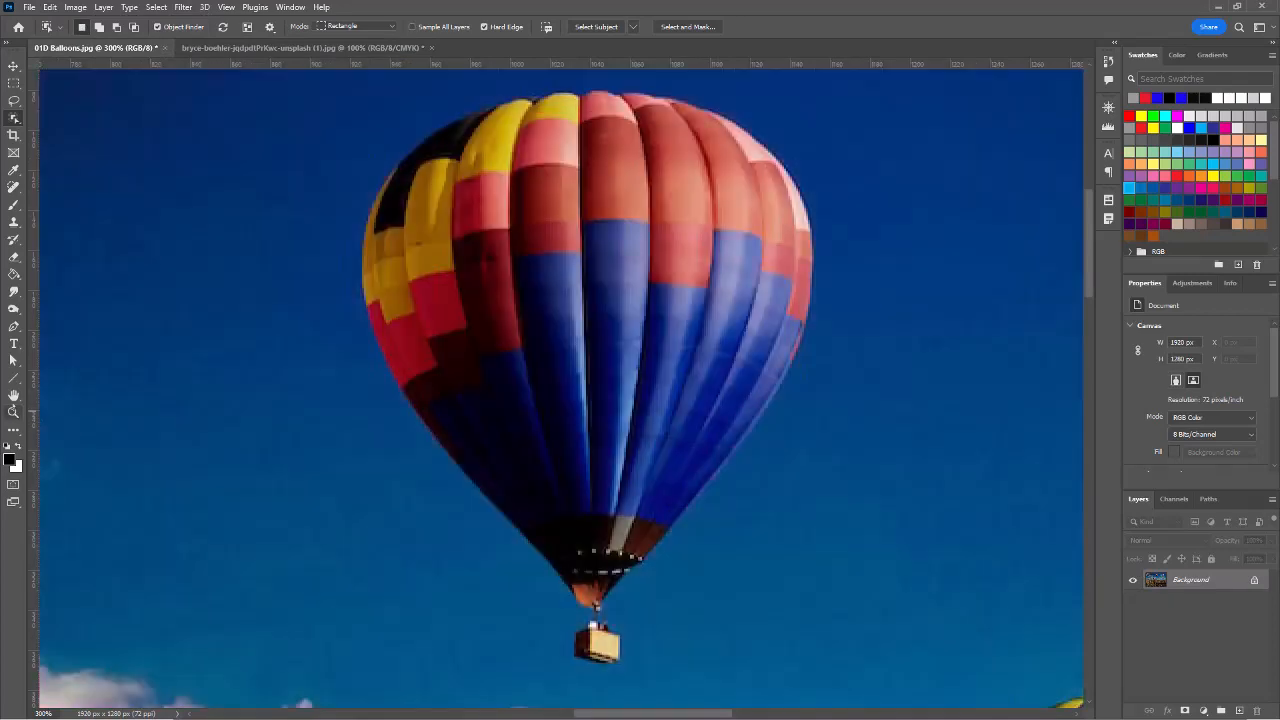
key(z)
key(ctrl+0)
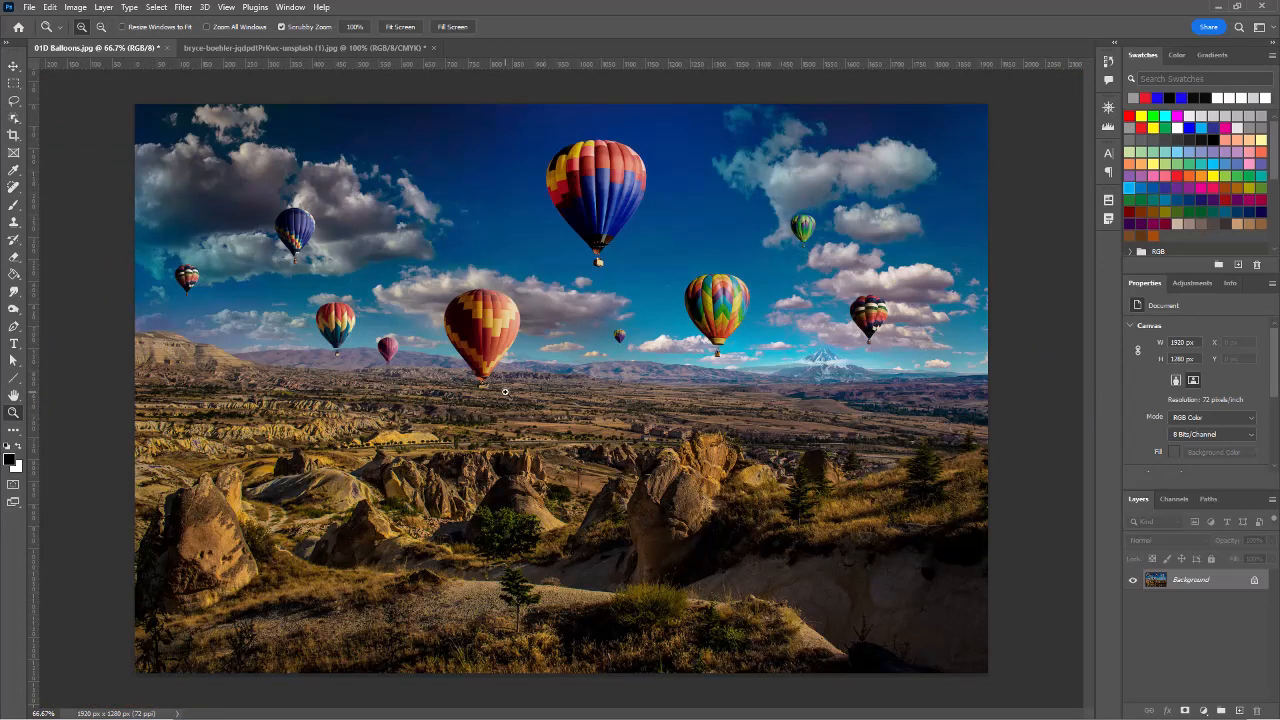
key(ctrl+v)
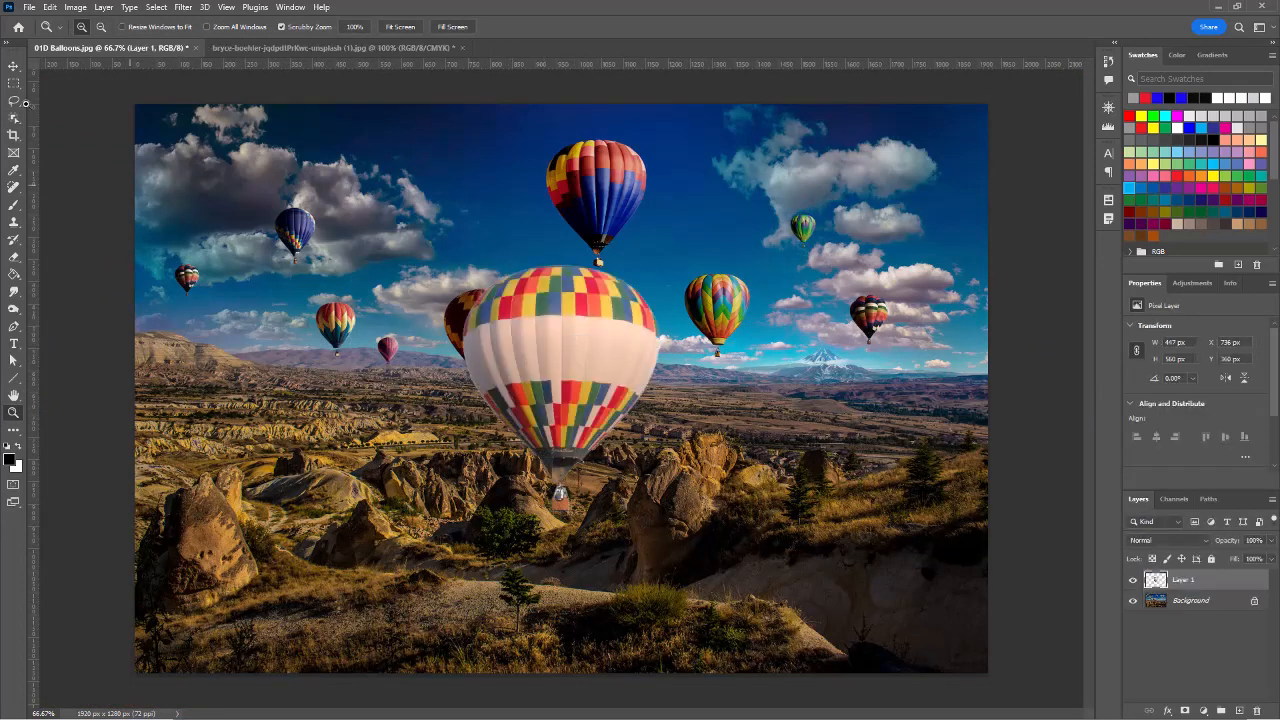
key(v)
drag(597, 324, 312, 181)
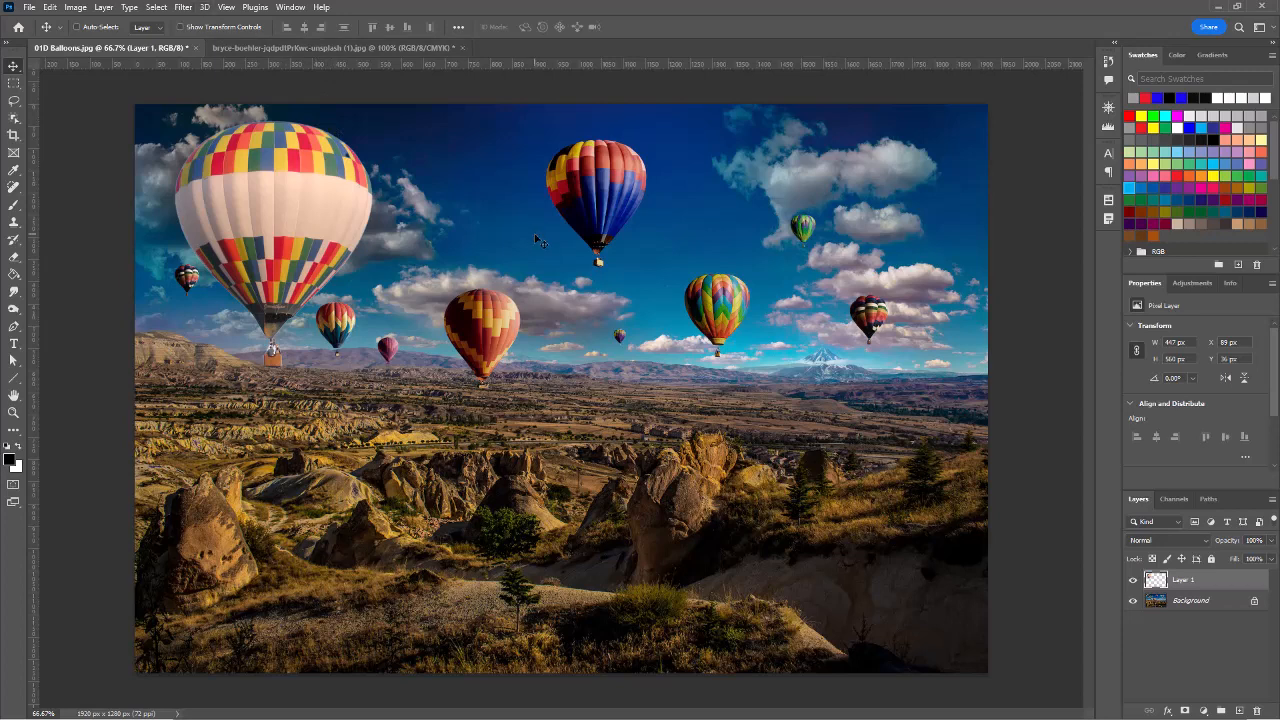
Return to the portrait balloon photo and add the two small balloons to the selection with the Object Selection tool.
click(330, 48)
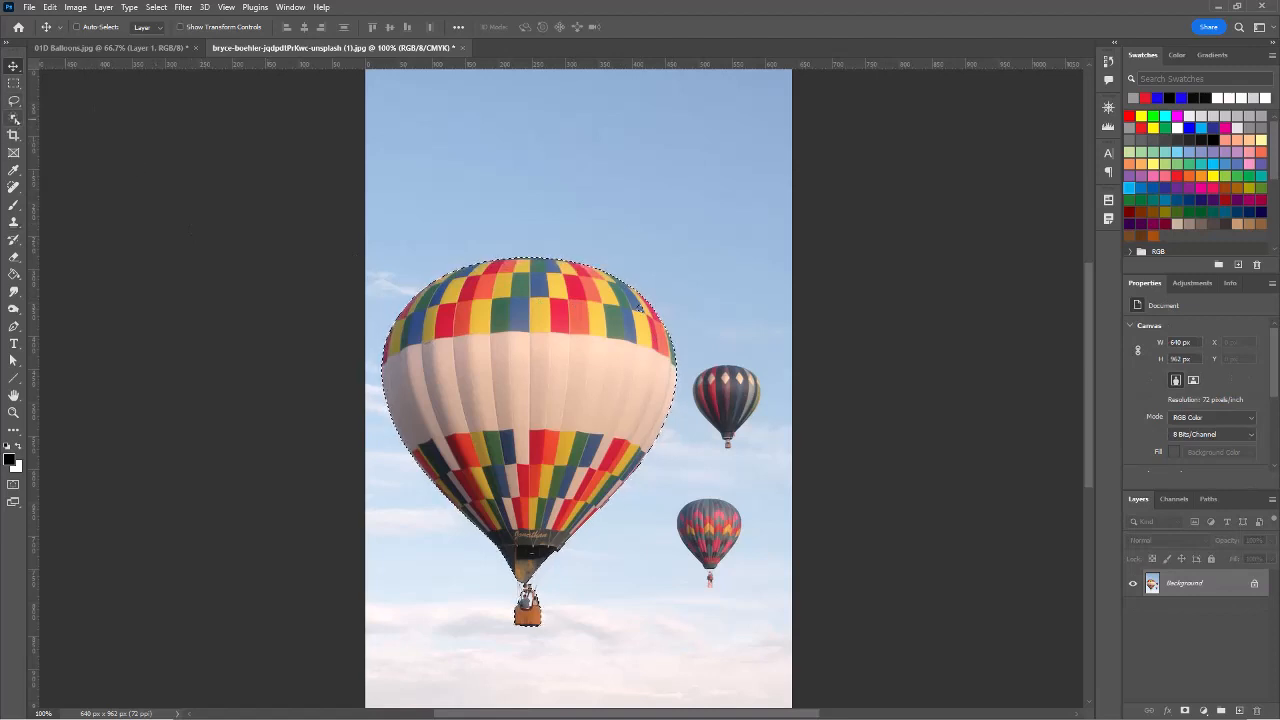
click(13, 118)
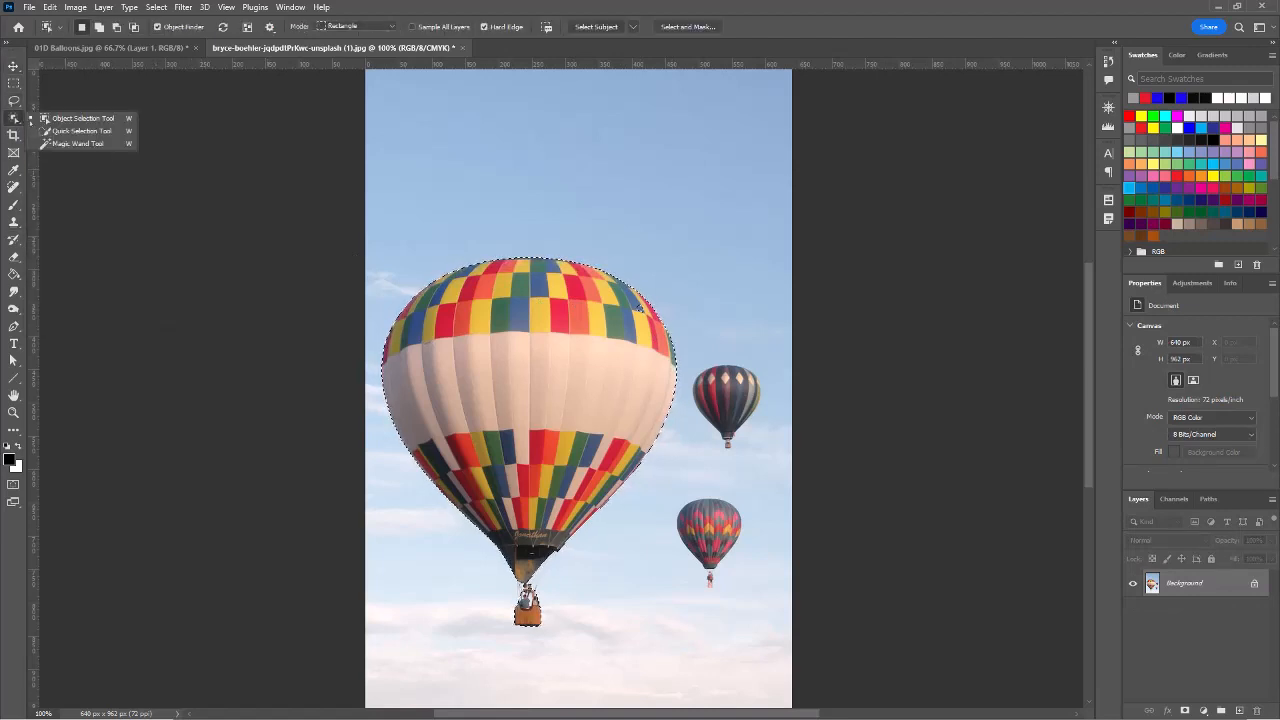
click(86, 118)
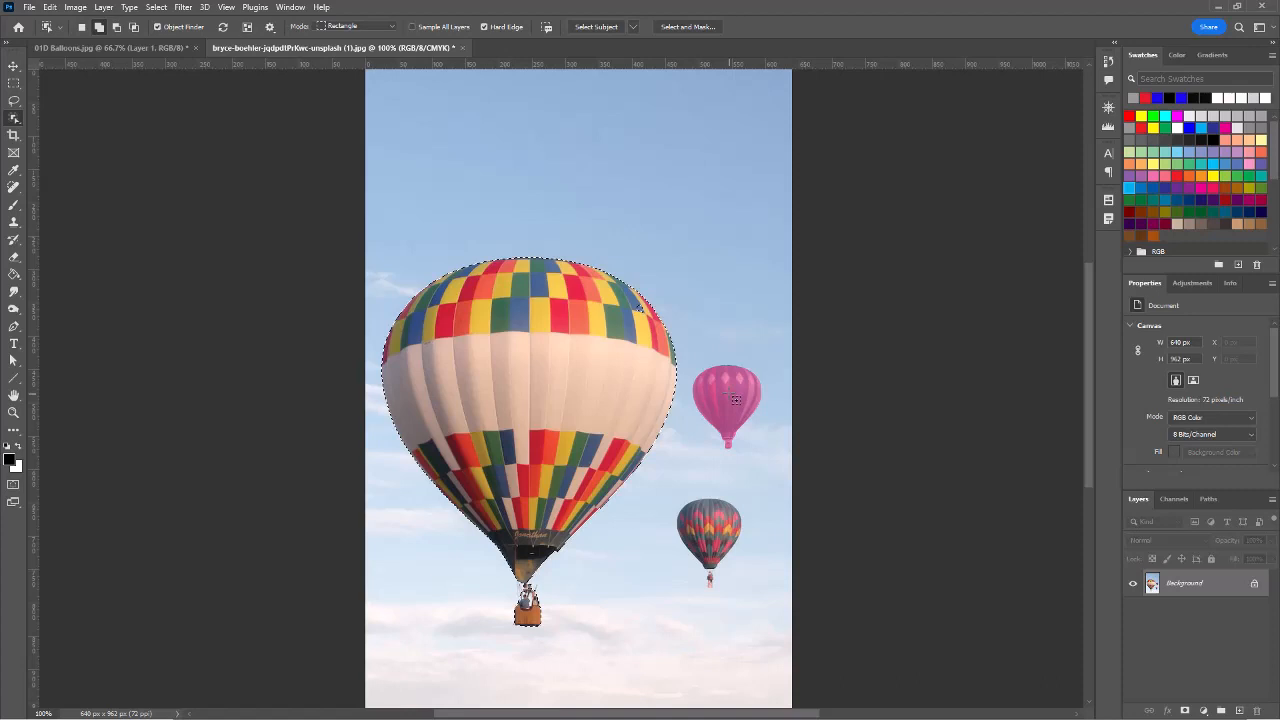
shift+click(729, 440)
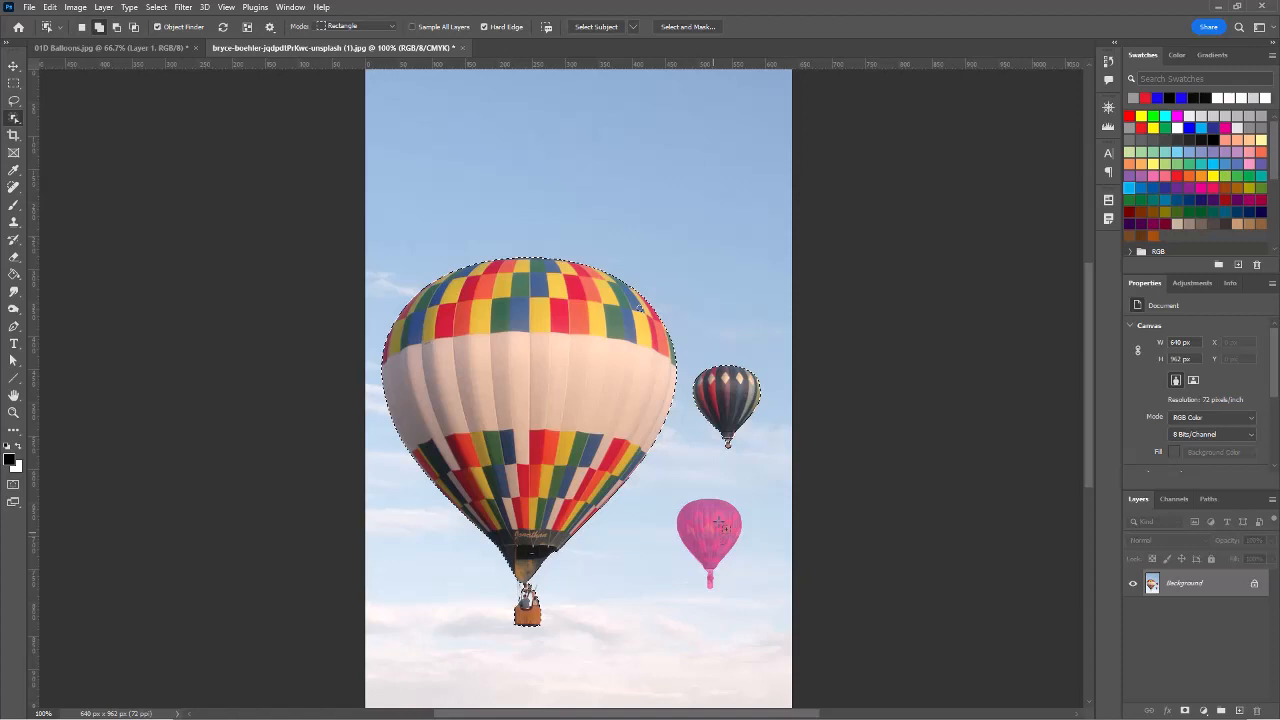
shift+click(718, 524)
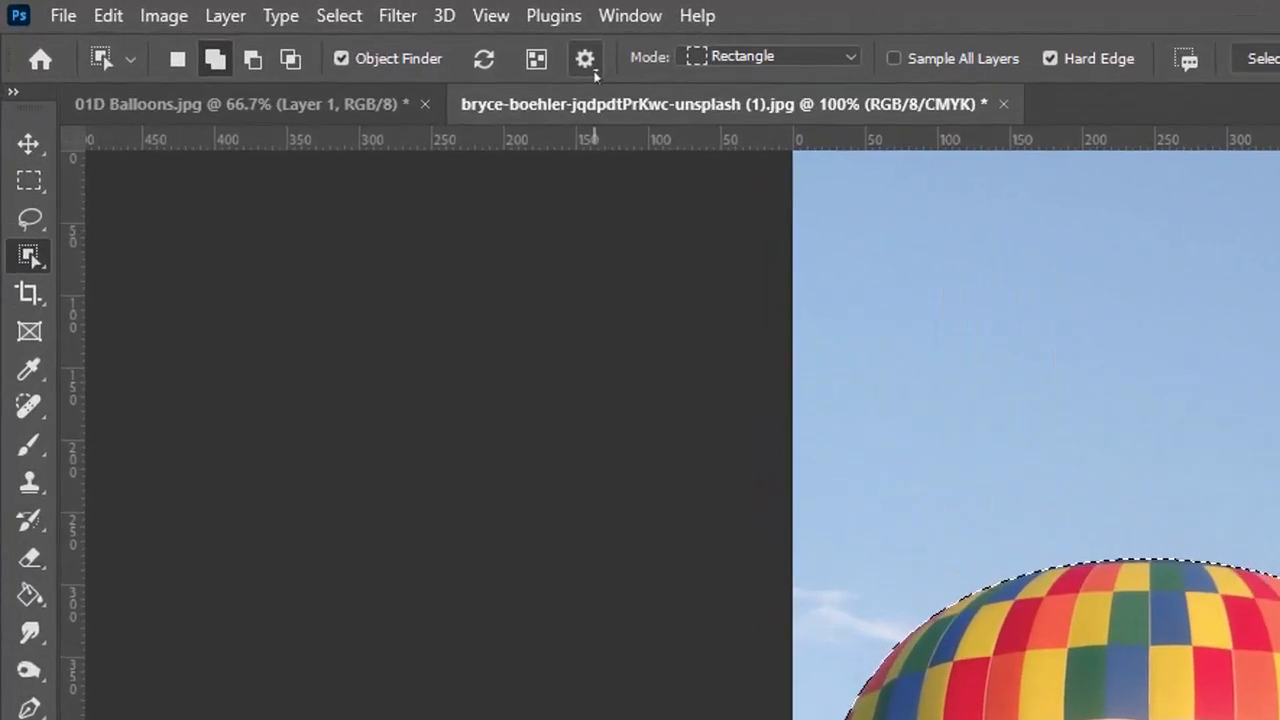
Review the Object Selection tool's additional settings for Object Finder refresh and overlay options, and close them.
click(592, 68)
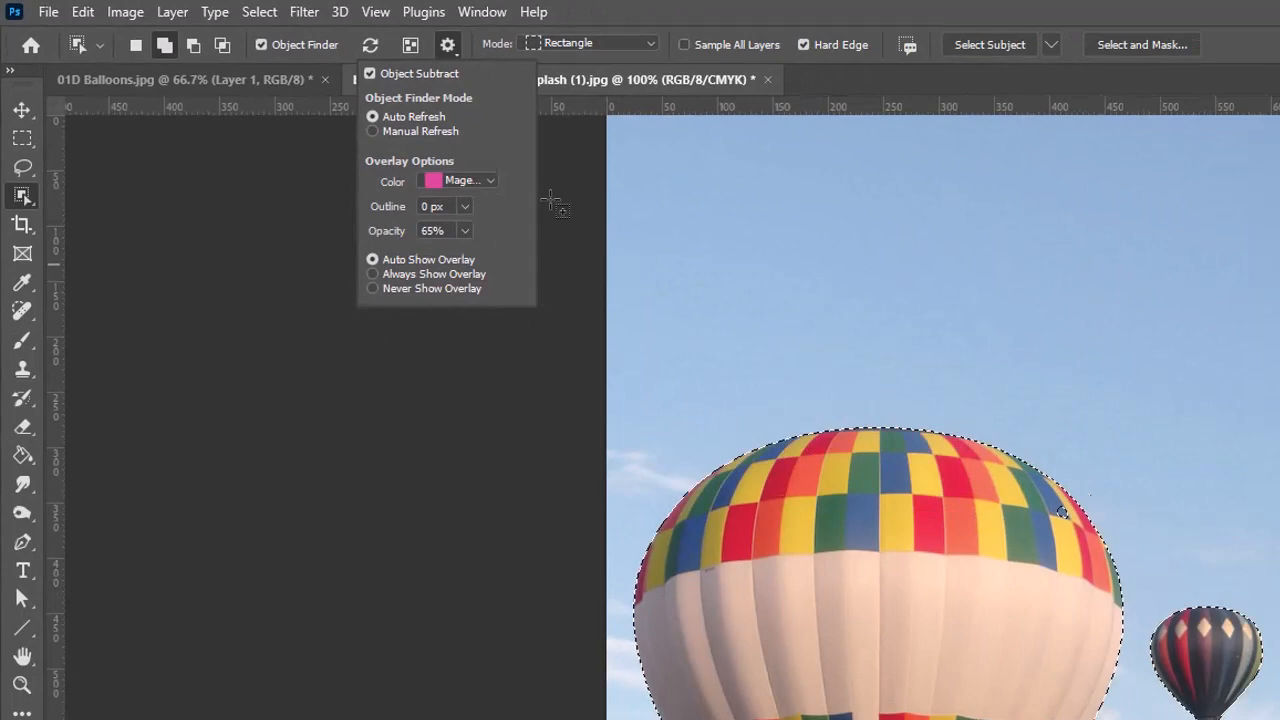
click(725, 259)
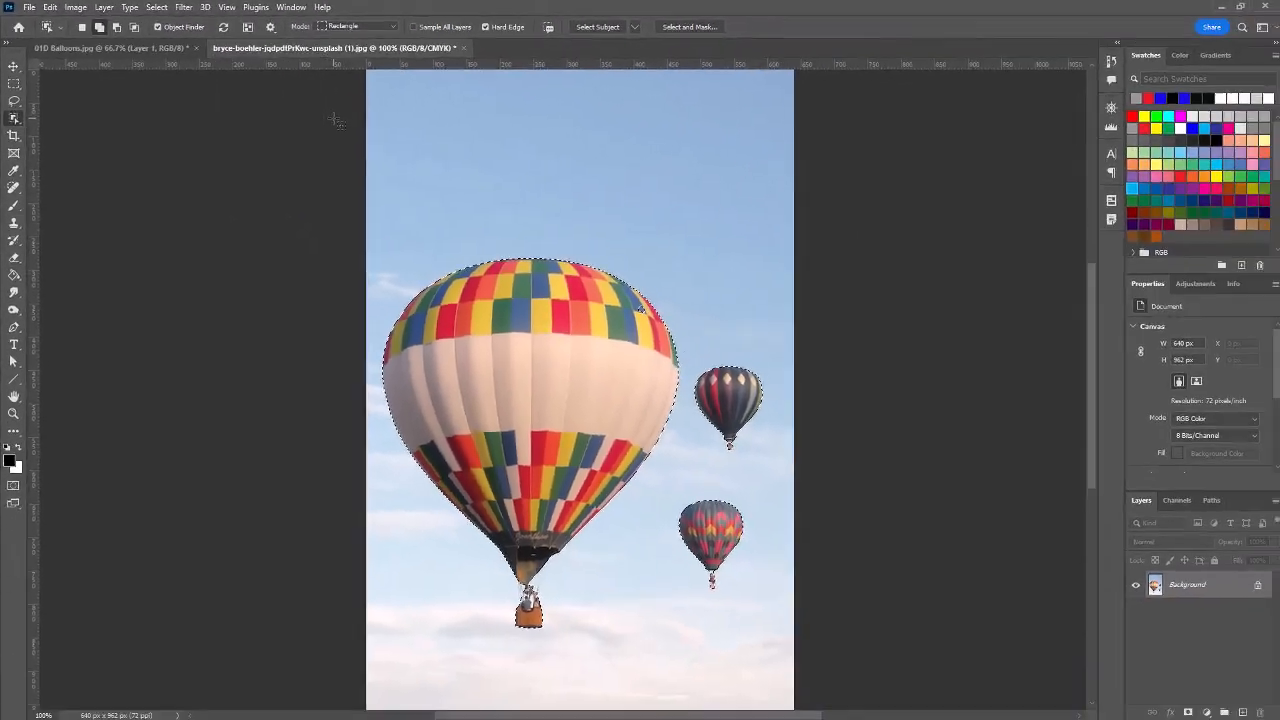